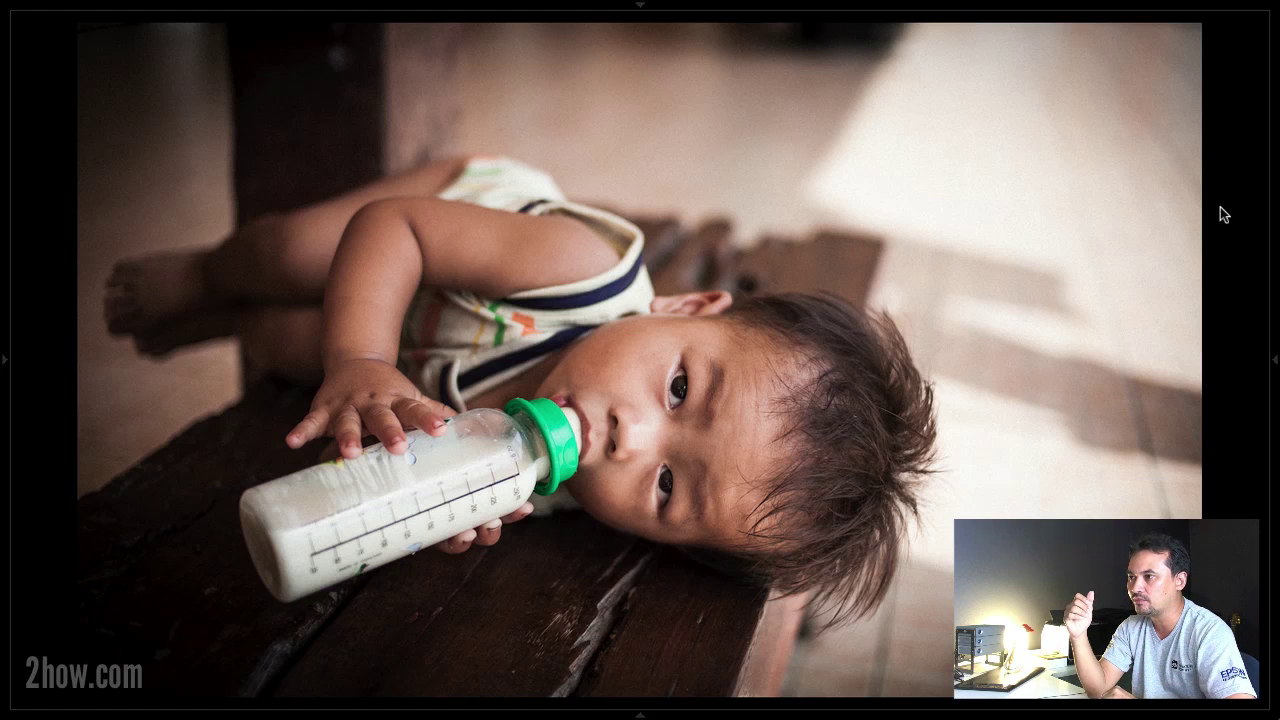
Compare the Before view, then step through neighbouring toddler shots back to the edited copy
key("backslash")
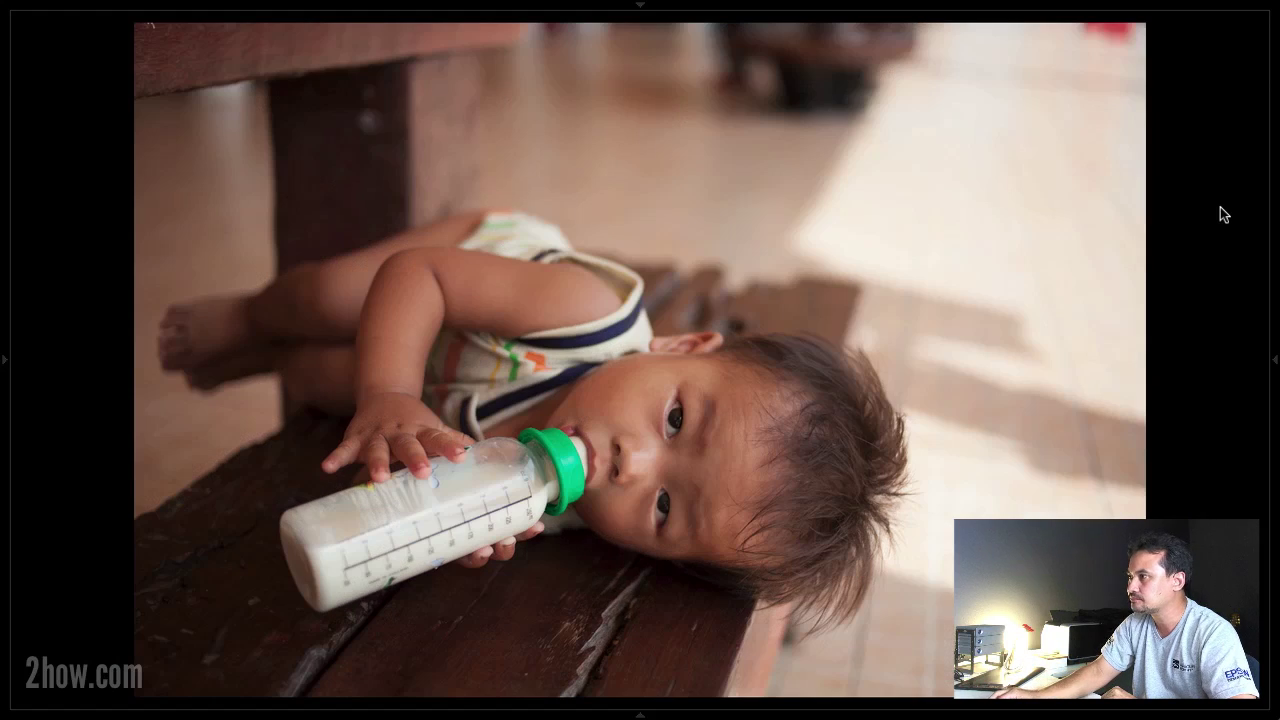
key("backslash")
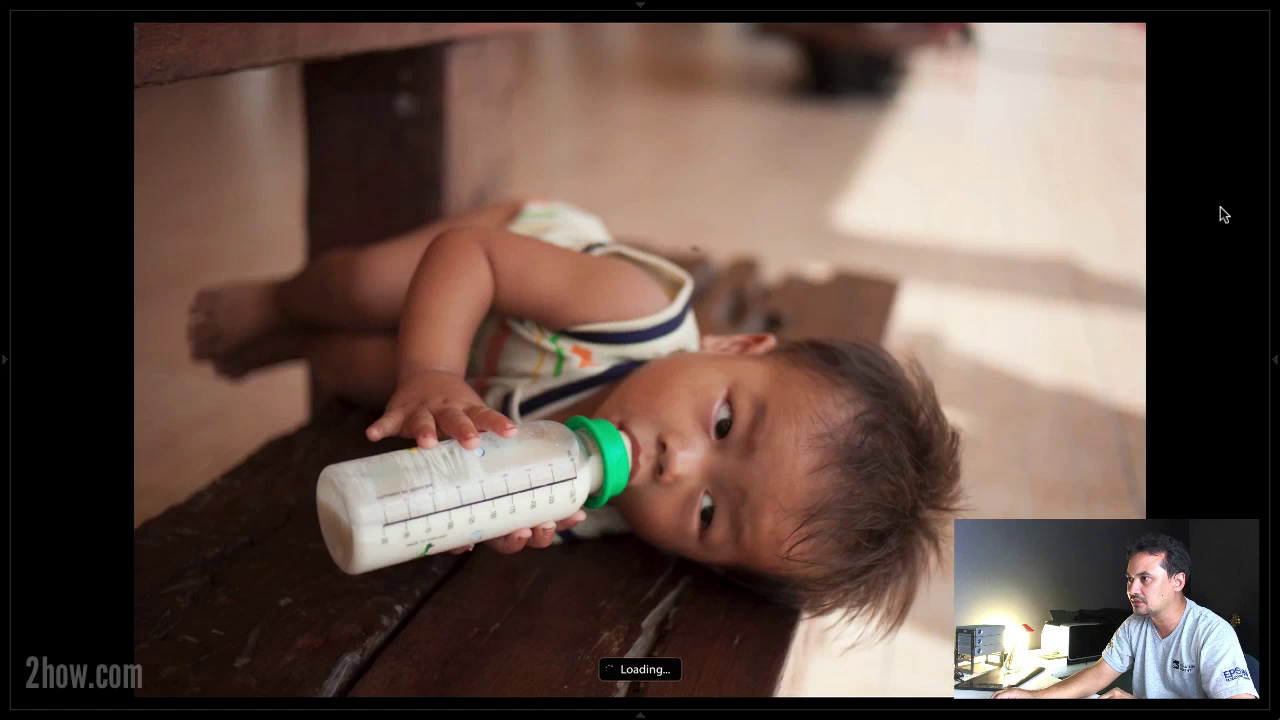
key("Right")
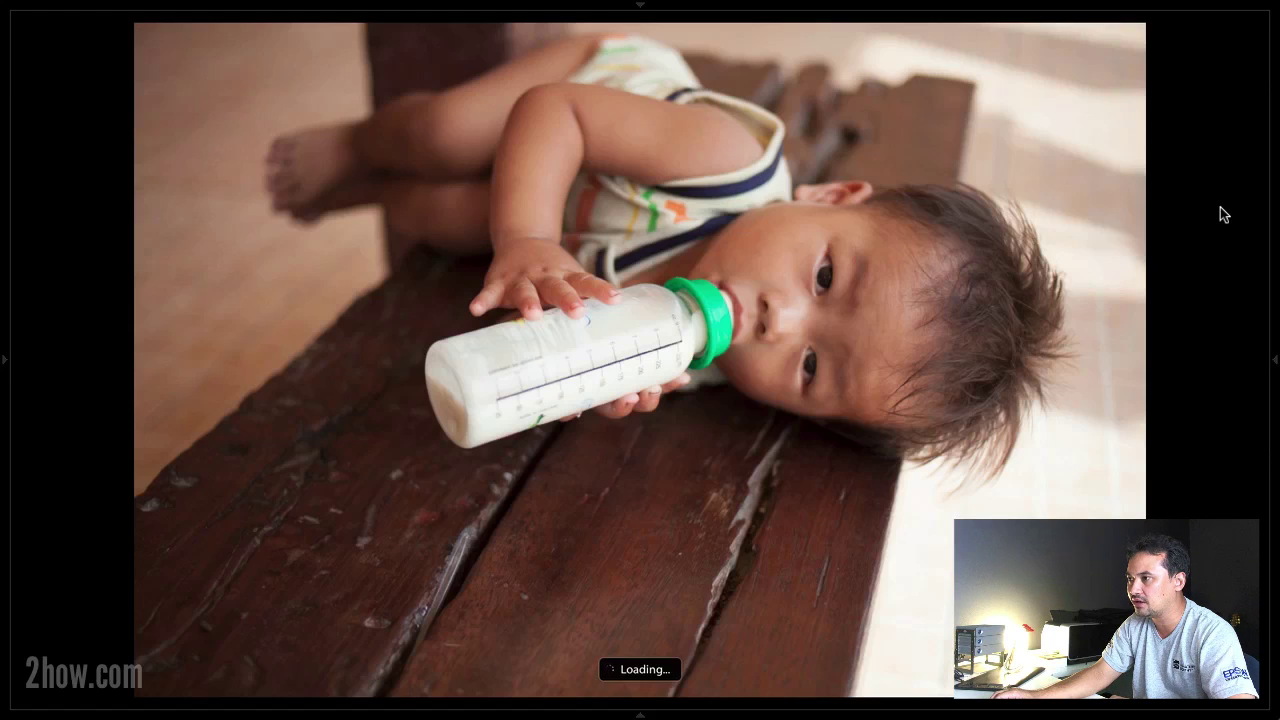
key("Right")
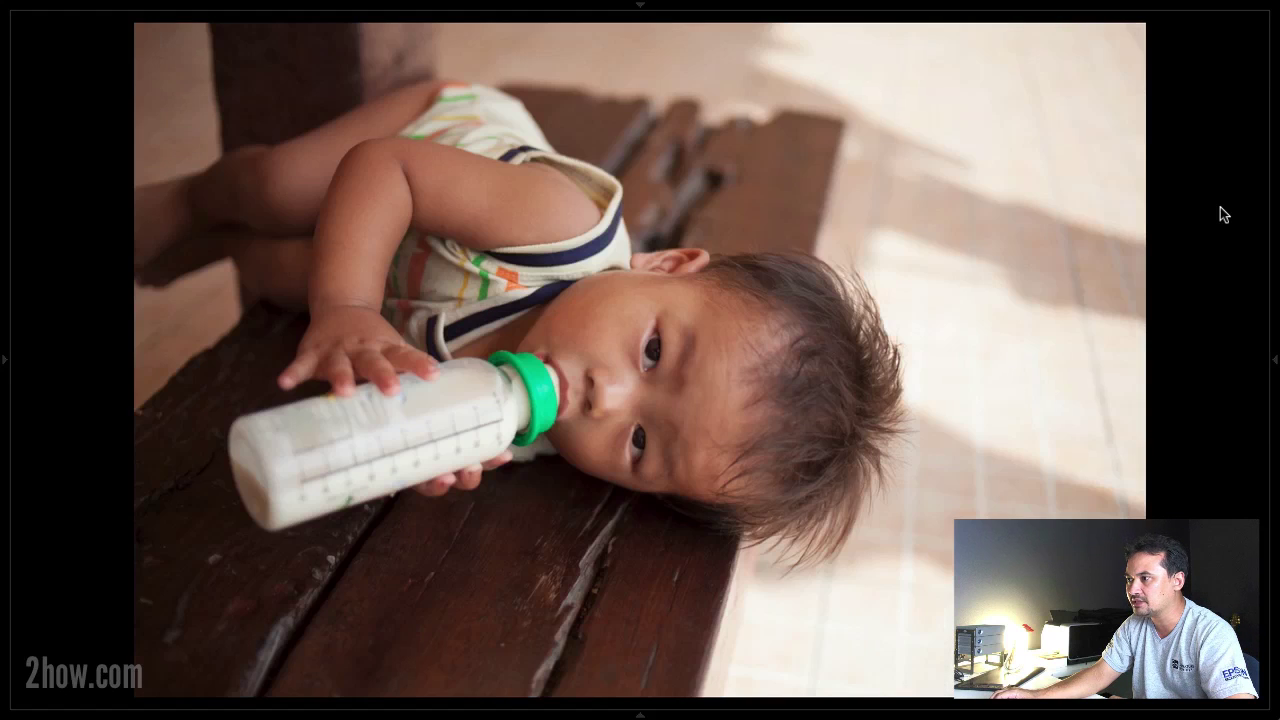
key("Right")
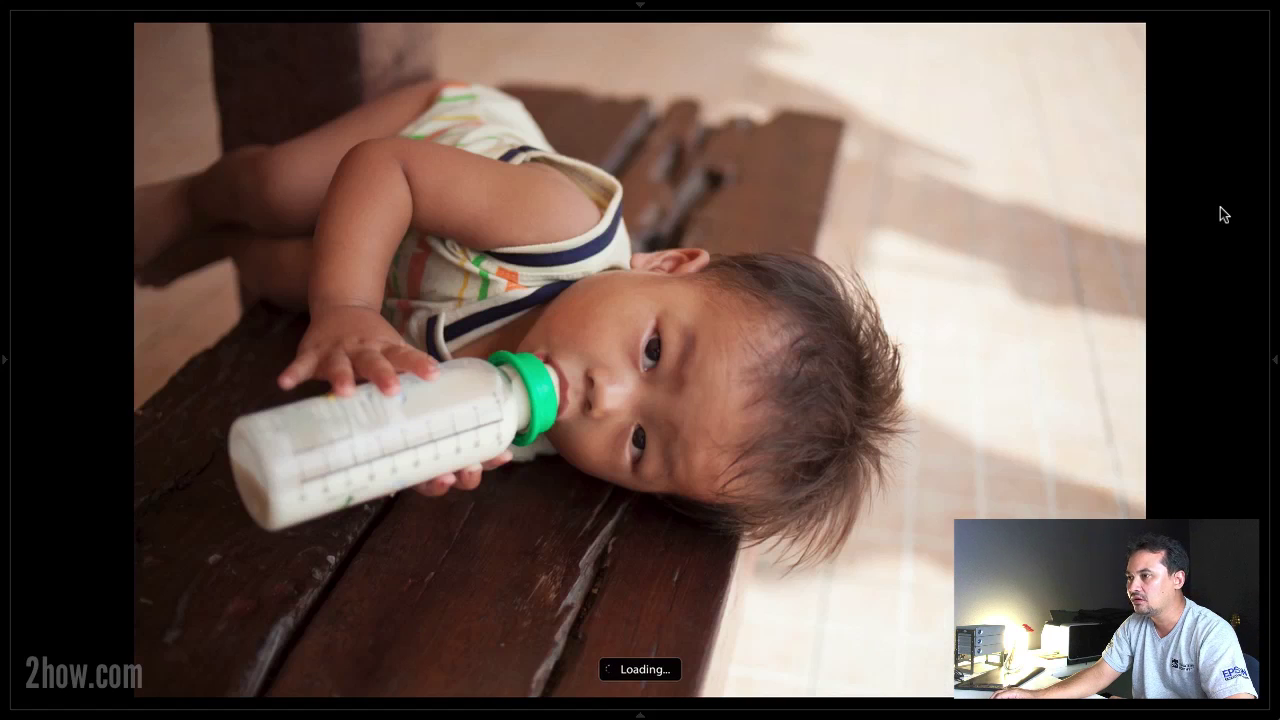
key("Right")
key("Right")
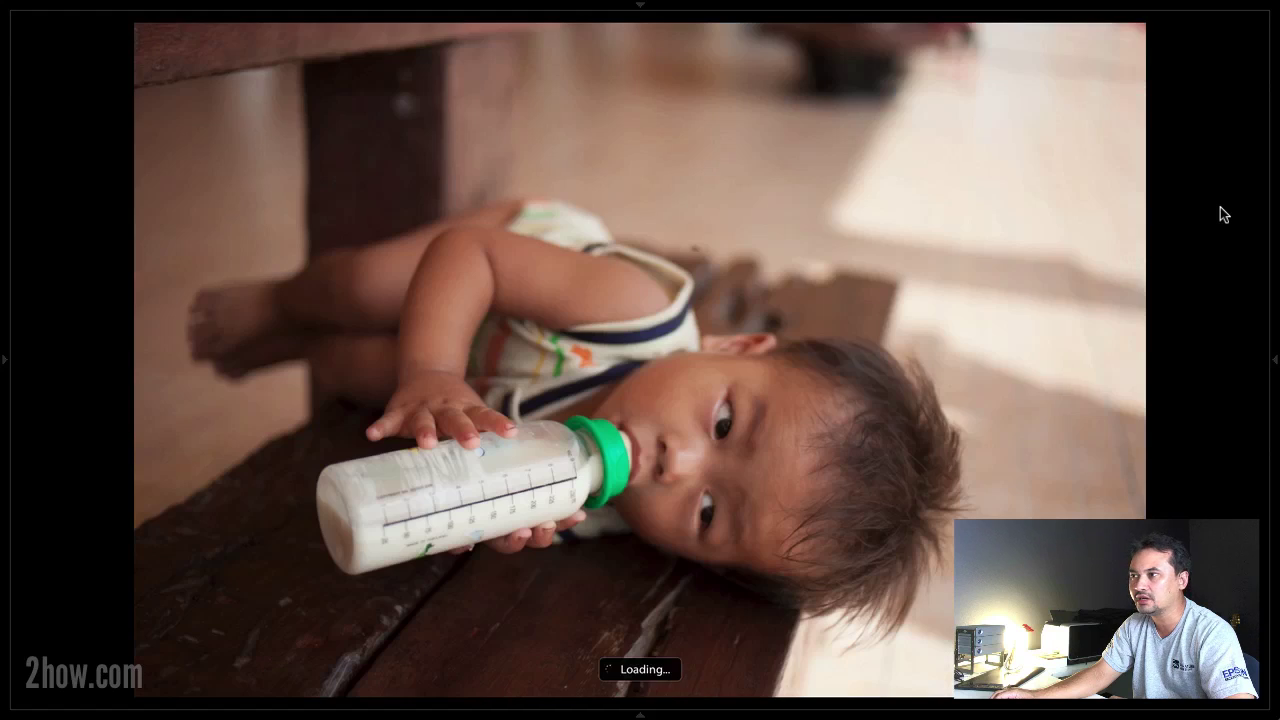
key("Right")
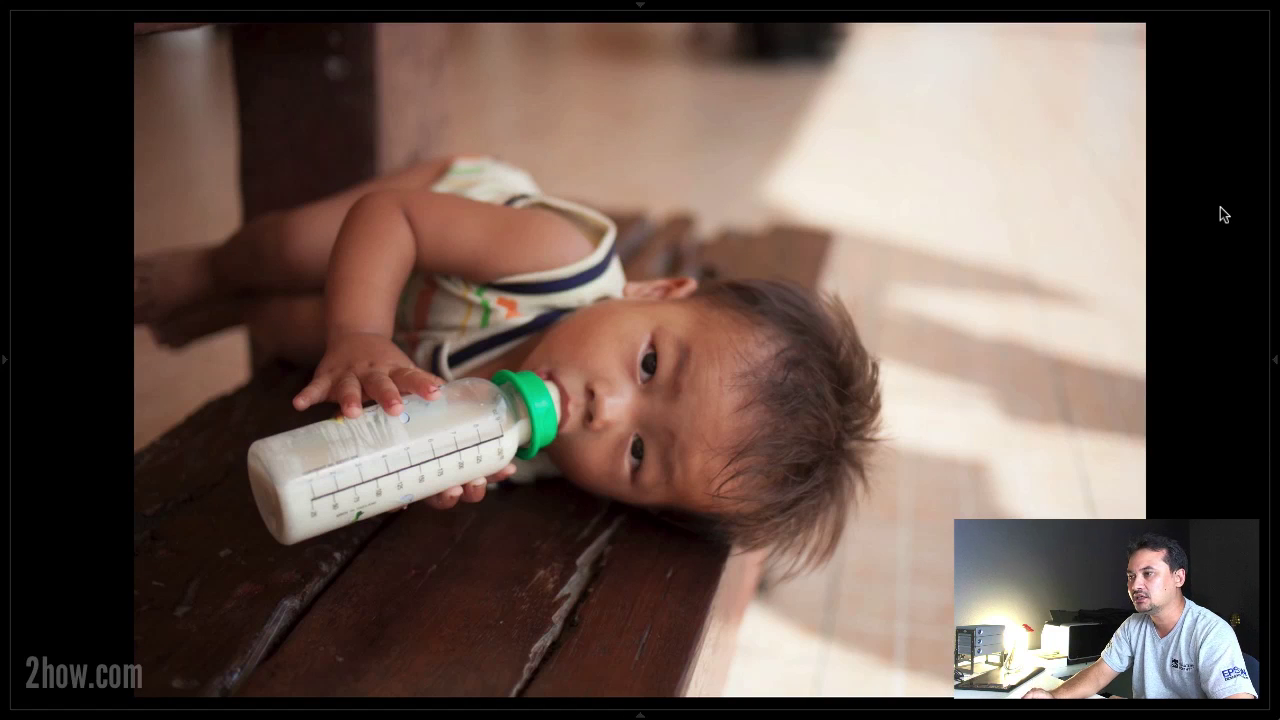
key("Right")
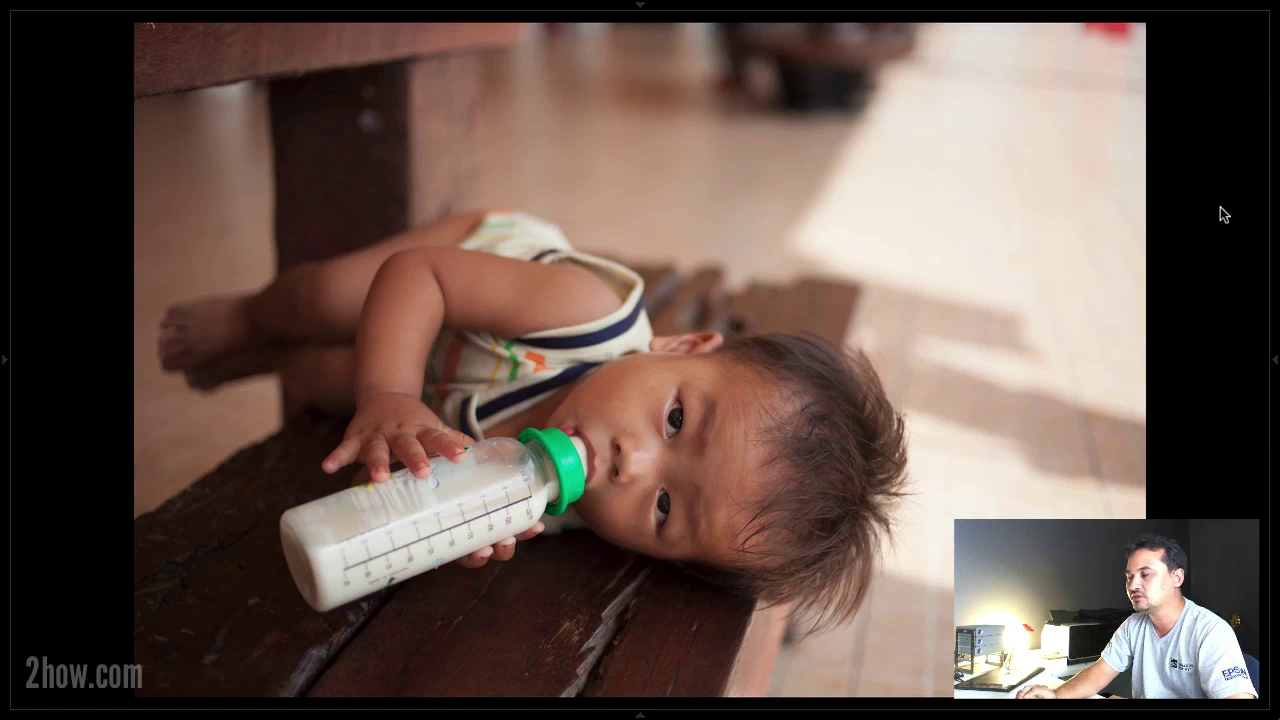
key("Right")
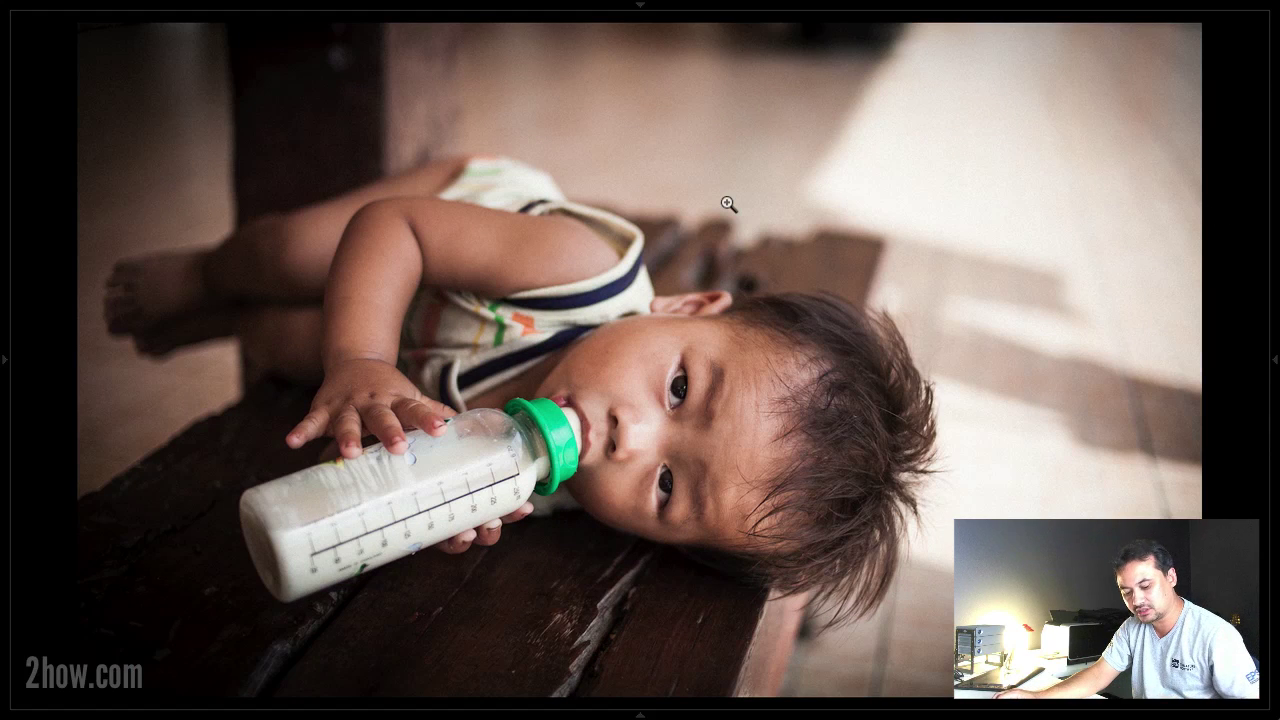
Restore the panels, switch to Library, check the photo at 1:1, then show the grid
key("shift+Tab")
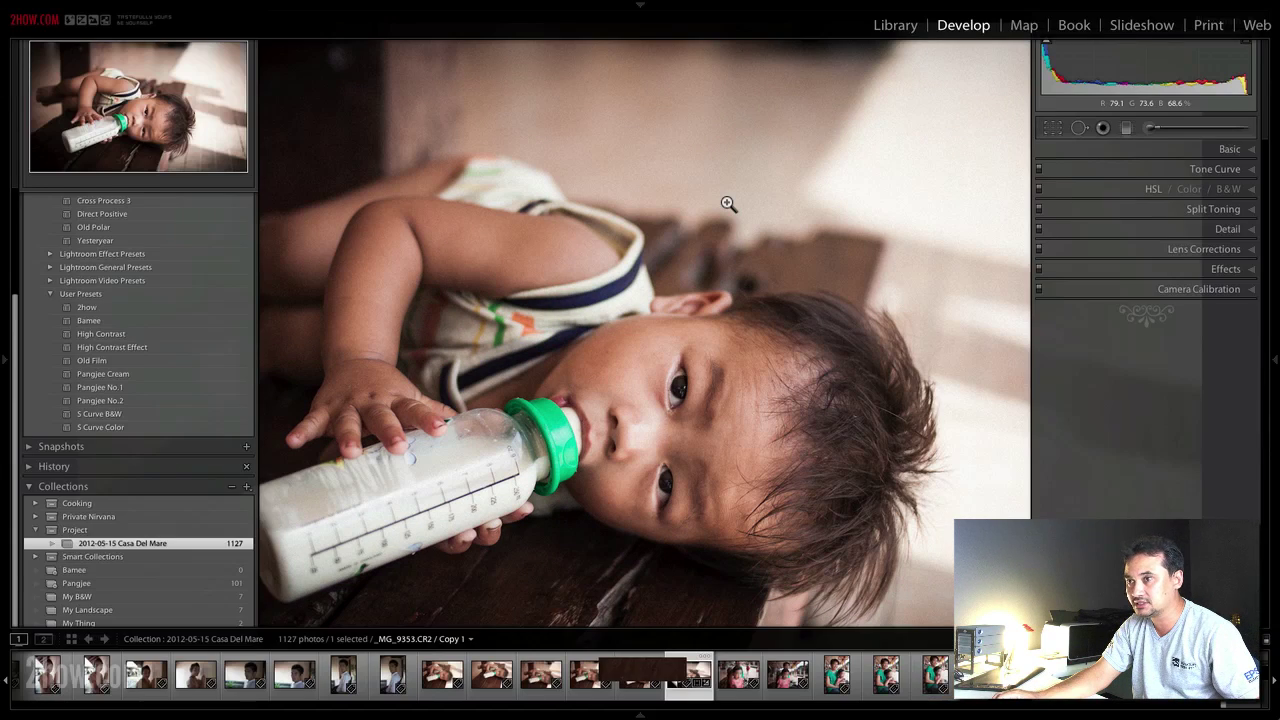
left_click(898, 27)
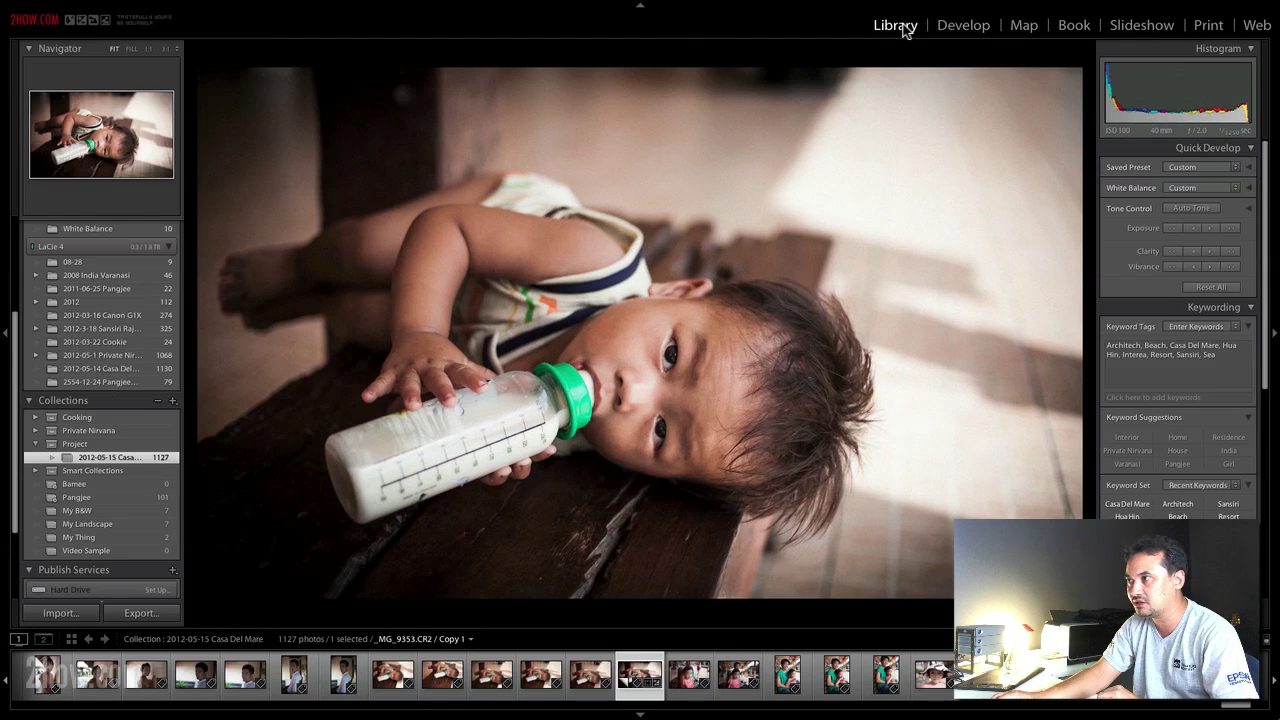
left_click(724, 208)
left_click(726, 209)
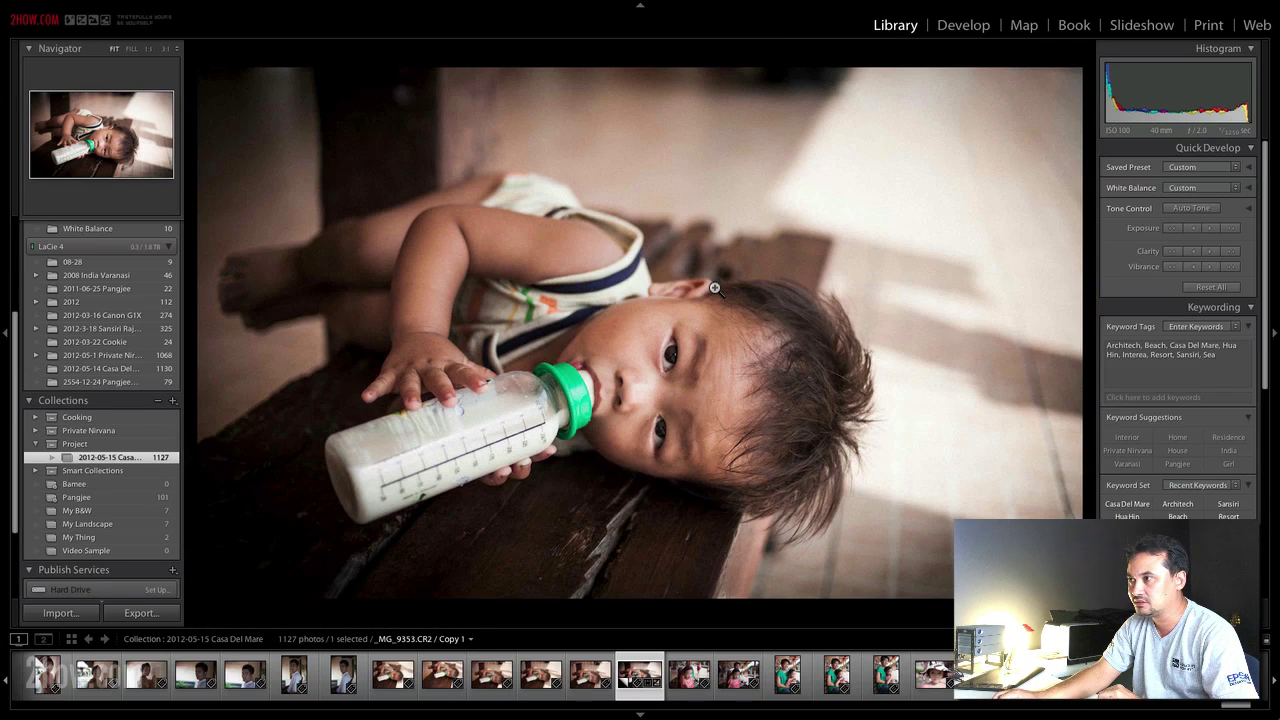
key("g")
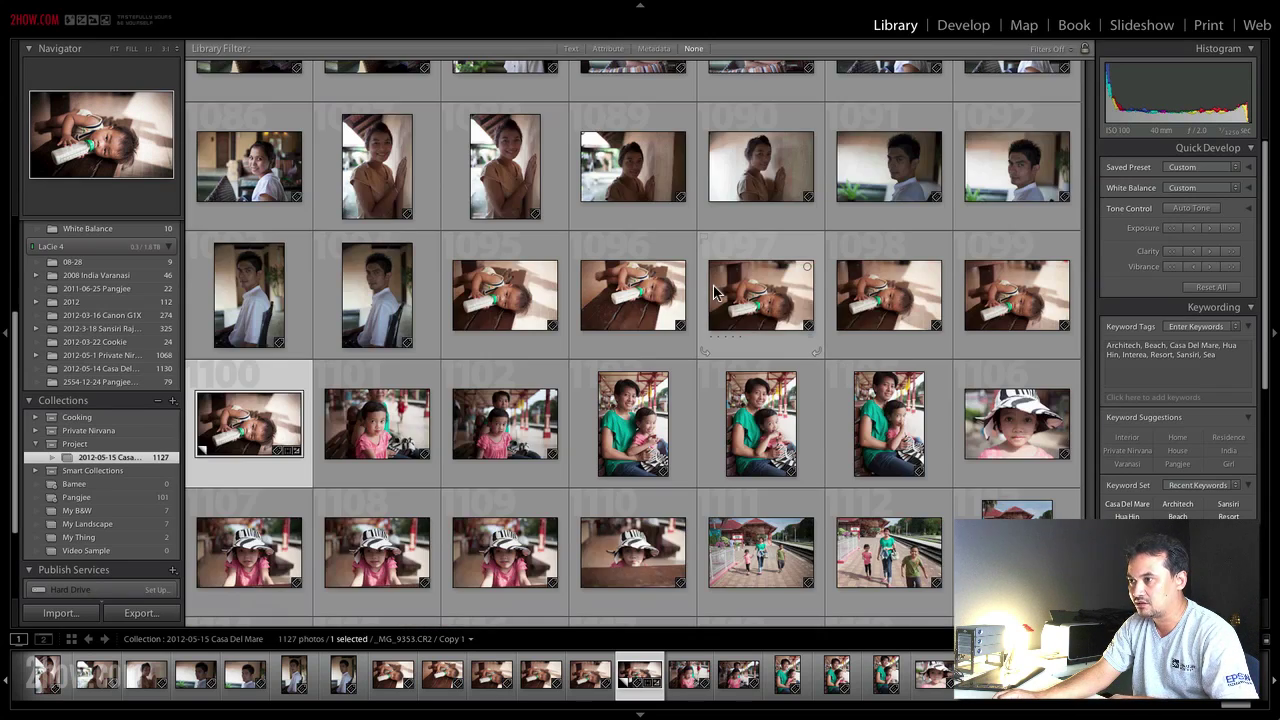
Scroll the Library grid to the last rows (around #1100–1127) to reach the toddler photo
scroll(714, 292, "down", 2)
scroll(714, 292, "down", 2)
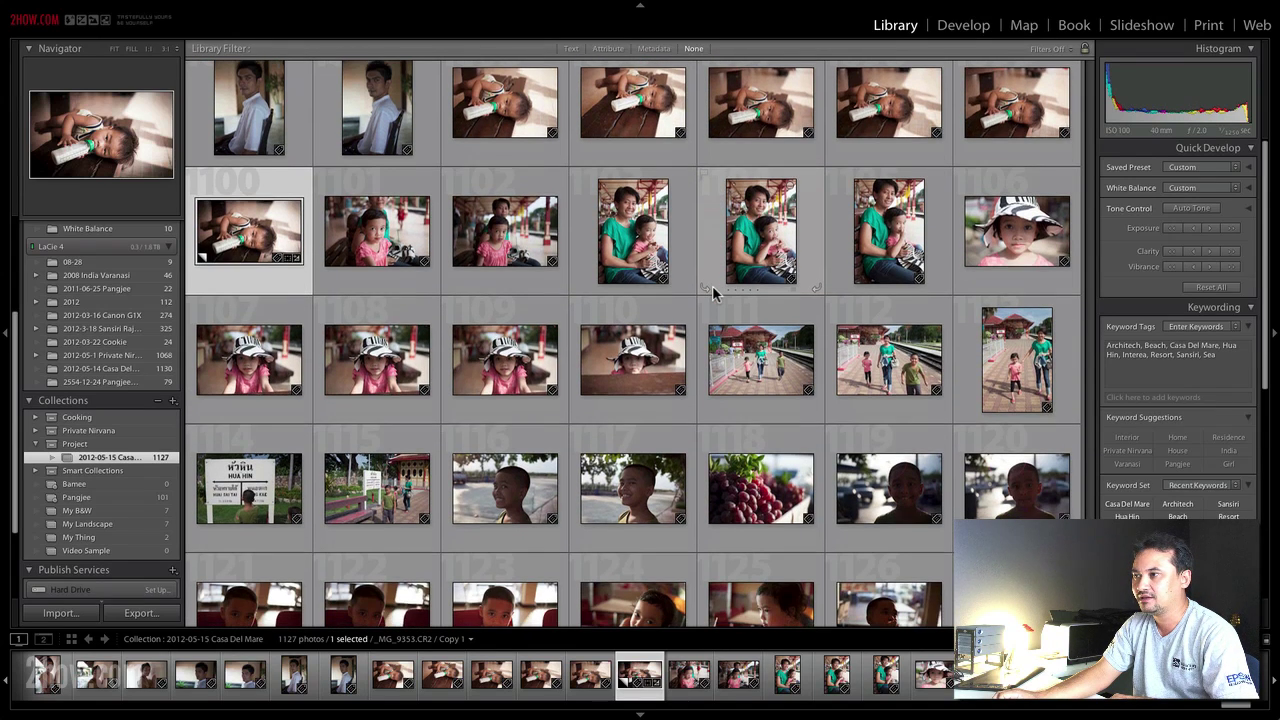
scroll(714, 292, "down", 1)
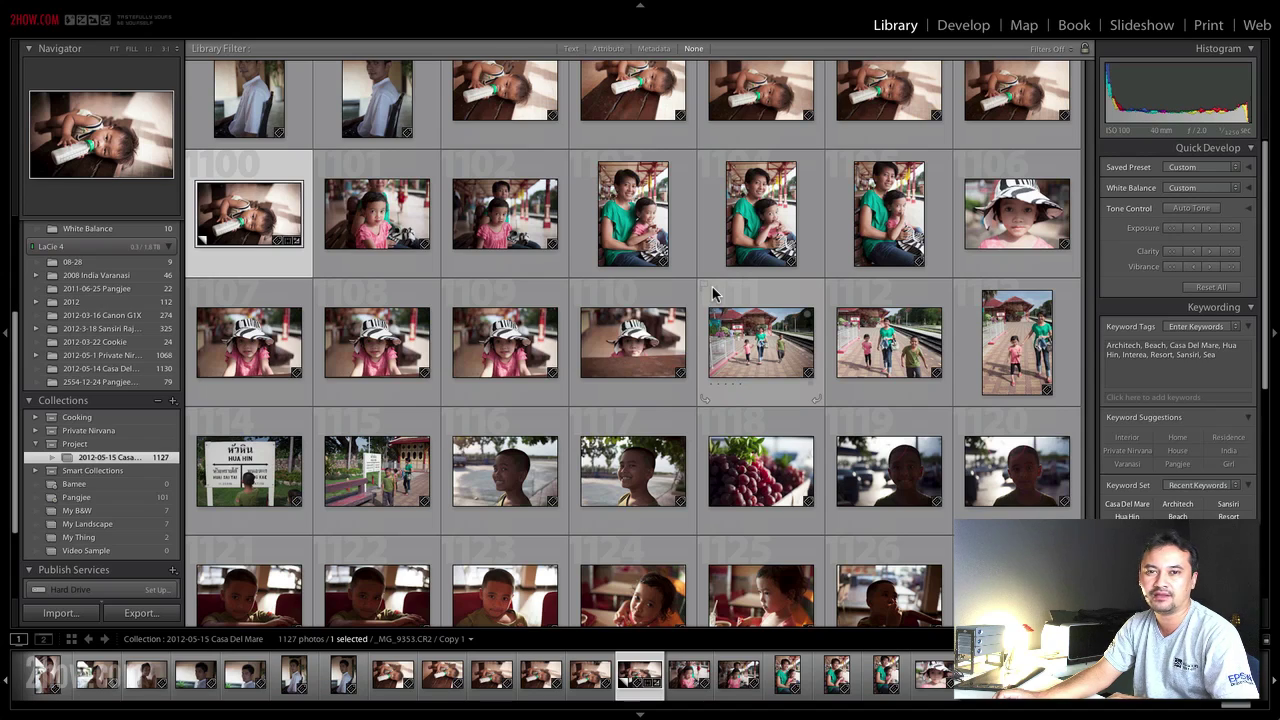
scroll(713, 292, "down", 1)
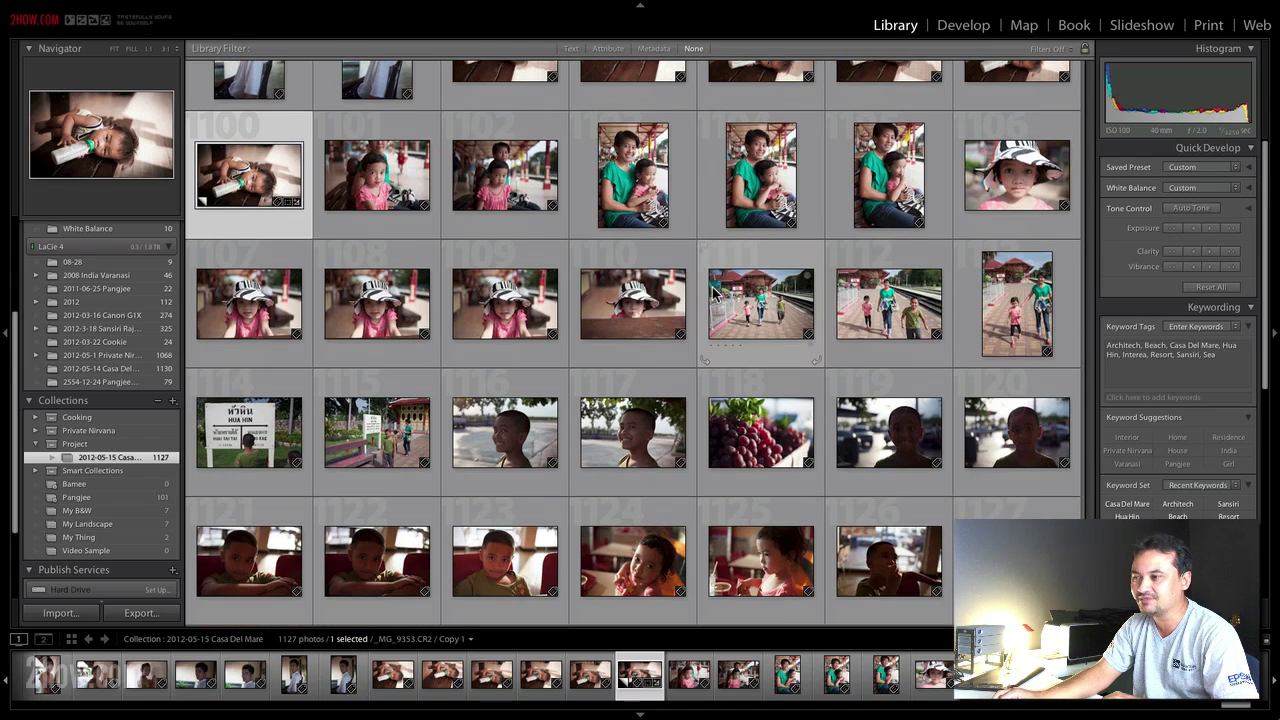
scroll(713, 292, "up", 5)
scroll(713, 292, "up", 8)
scroll(713, 292, "up", 1)
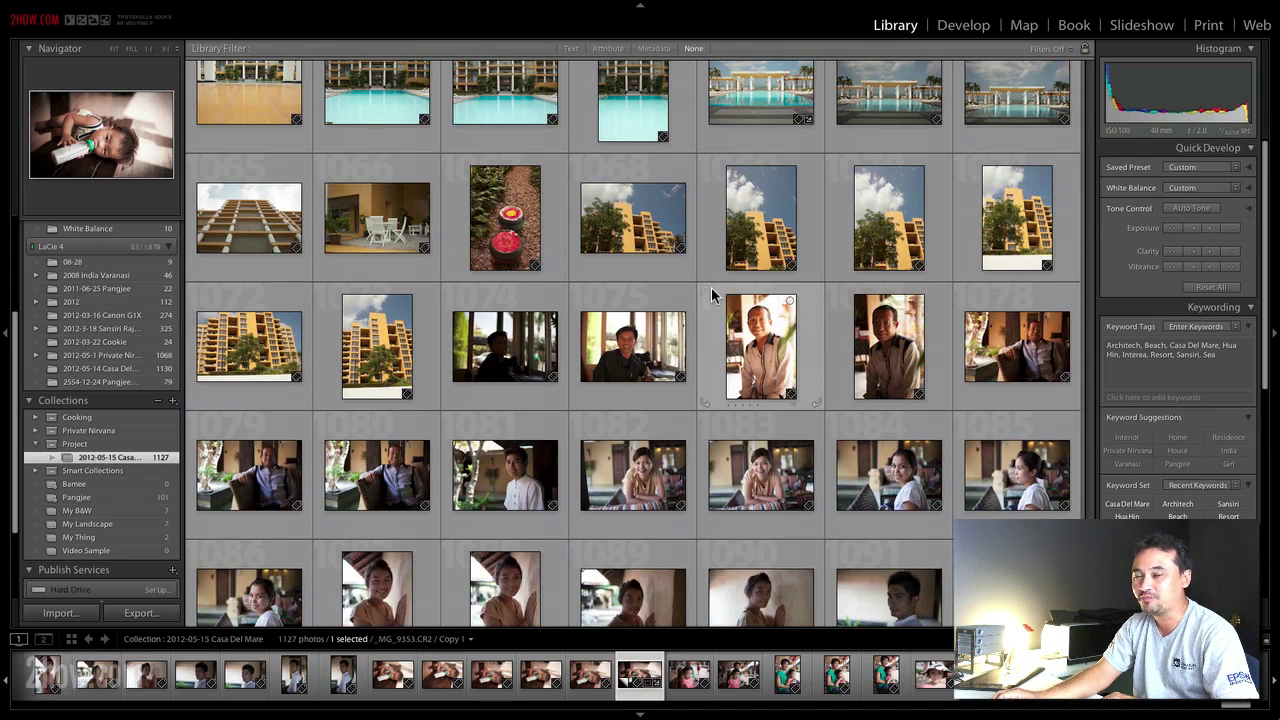
scroll(713, 292, "up", 3)
scroll(713, 292, "up", 1)
scroll(713, 292, "up", 3)
scroll(713, 292, "up", 5)
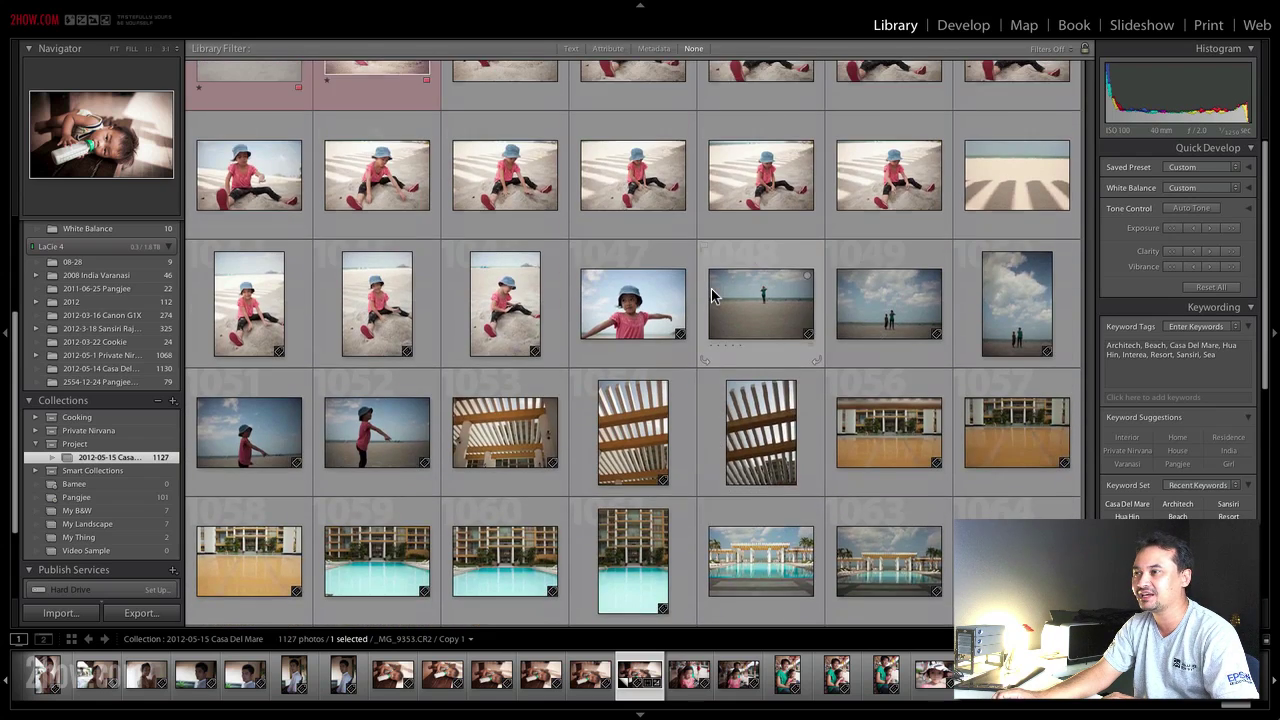
scroll(713, 292, "up", 3)
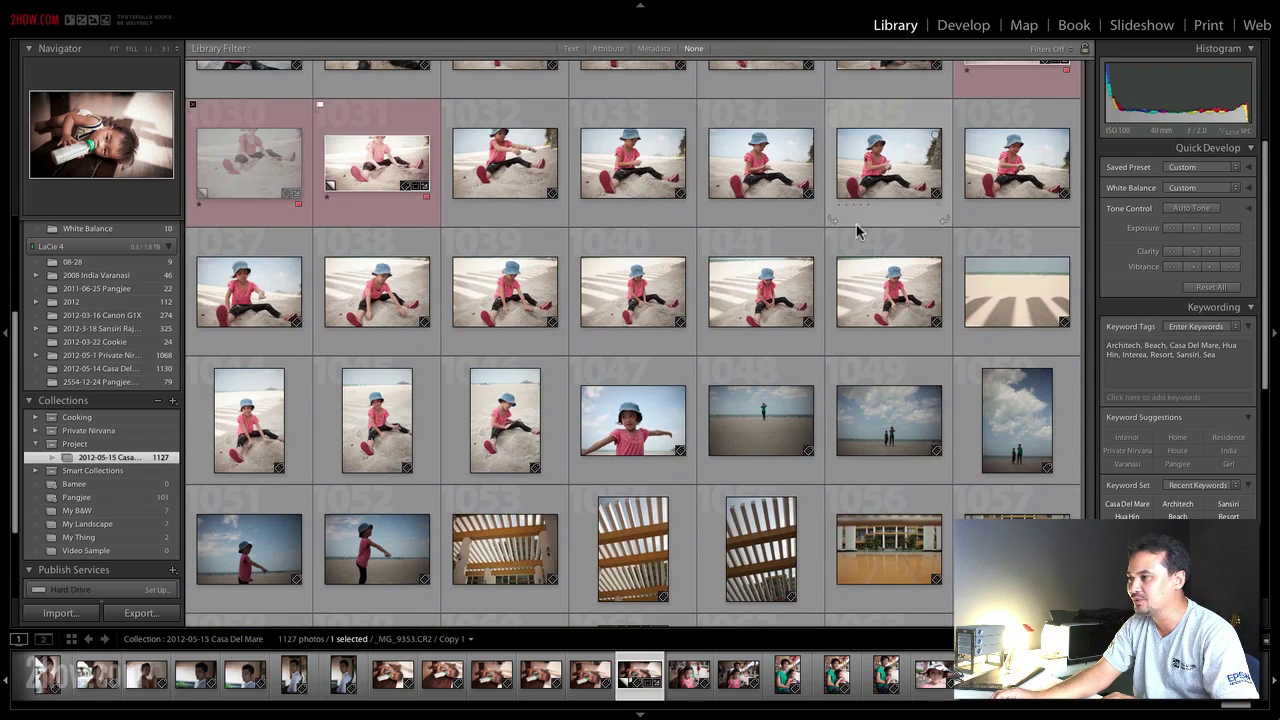
scroll(542, 329, "up", 5)
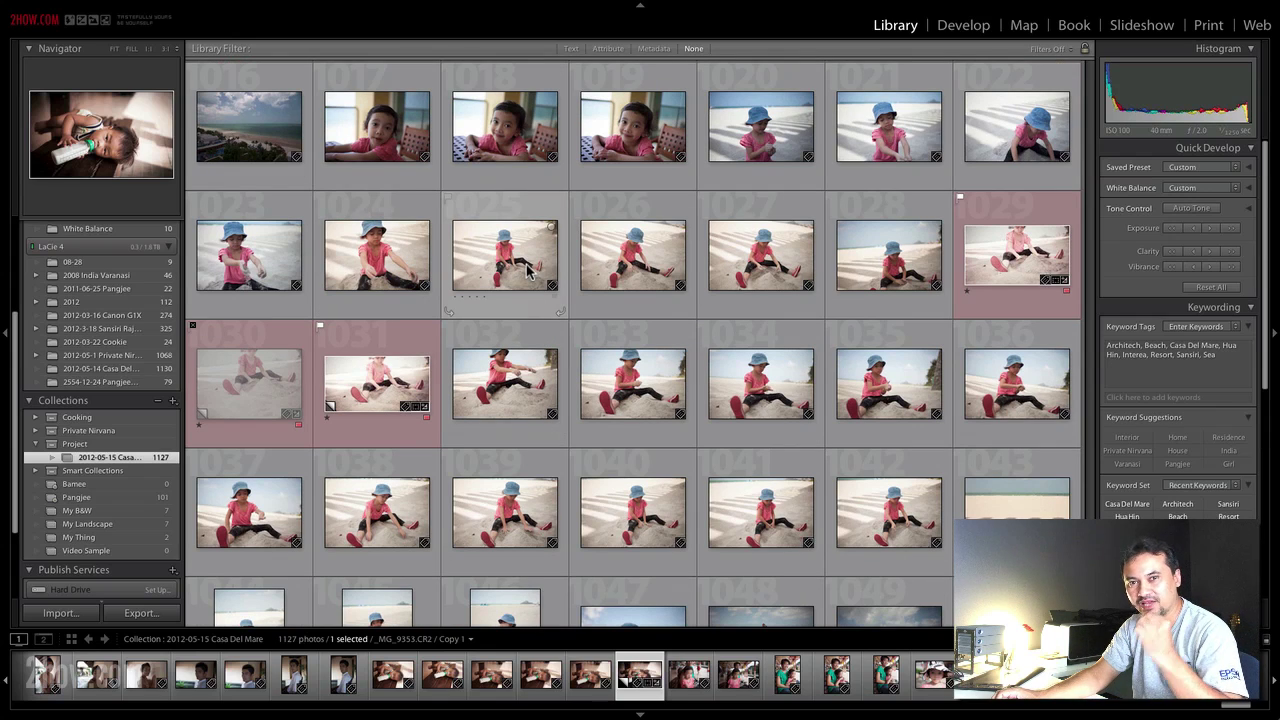
scroll(527, 272, "up", 5)
scroll(522, 280, "up", 3)
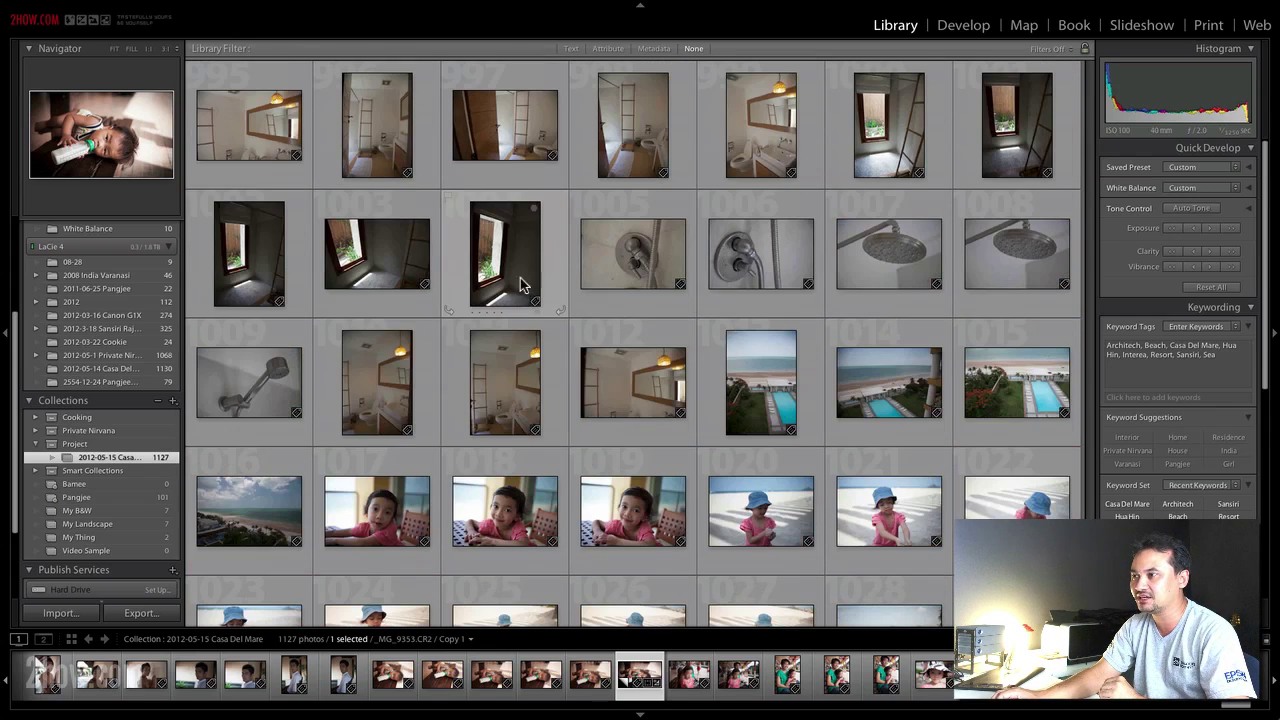
scroll(522, 290, "up", 5)
scroll(527, 305, "up", 3)
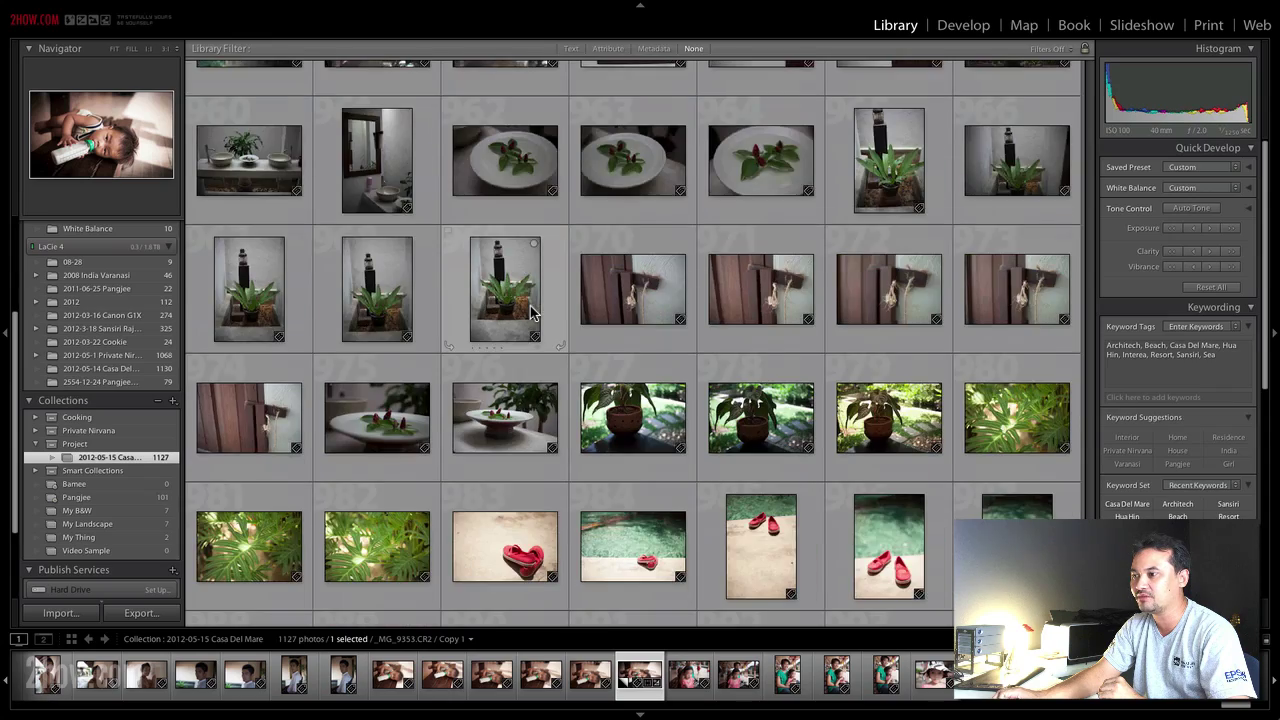
scroll(530, 313, "down", 3)
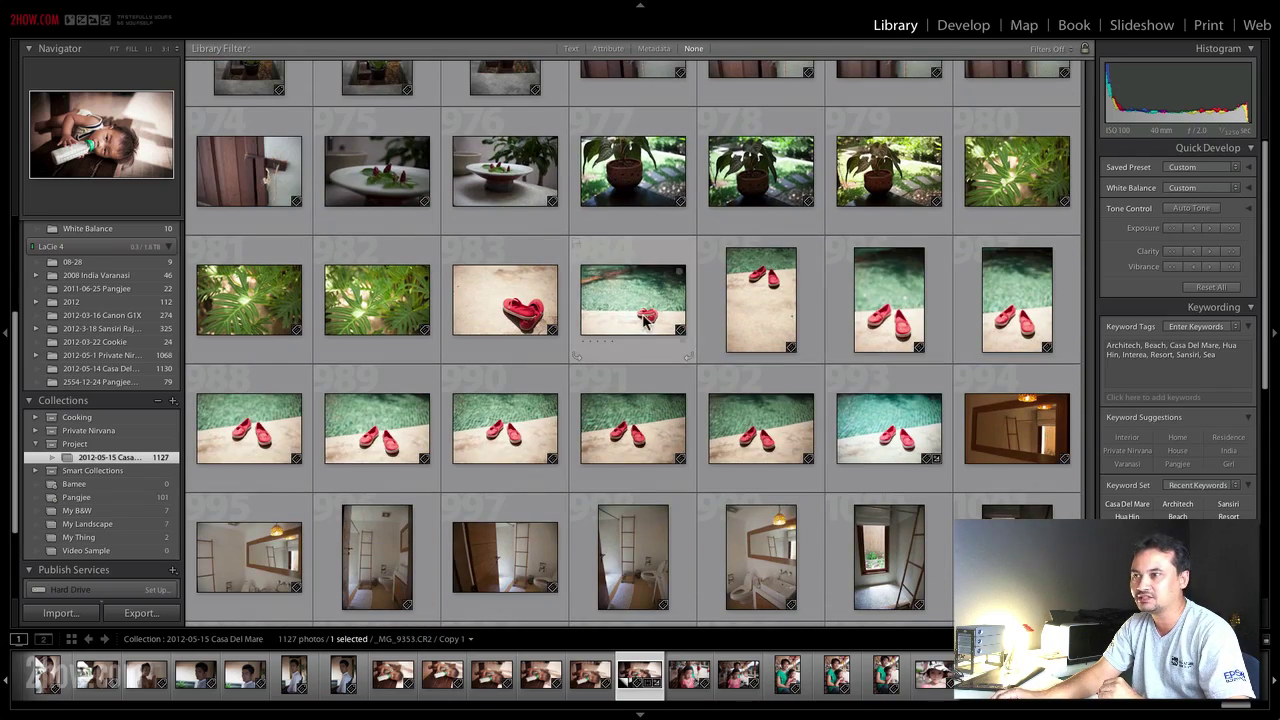
scroll(645, 318, "up", 5)
scroll(645, 320, "up", 2)
scroll(646, 322, "up", 3)
scroll(648, 328, "up", 3)
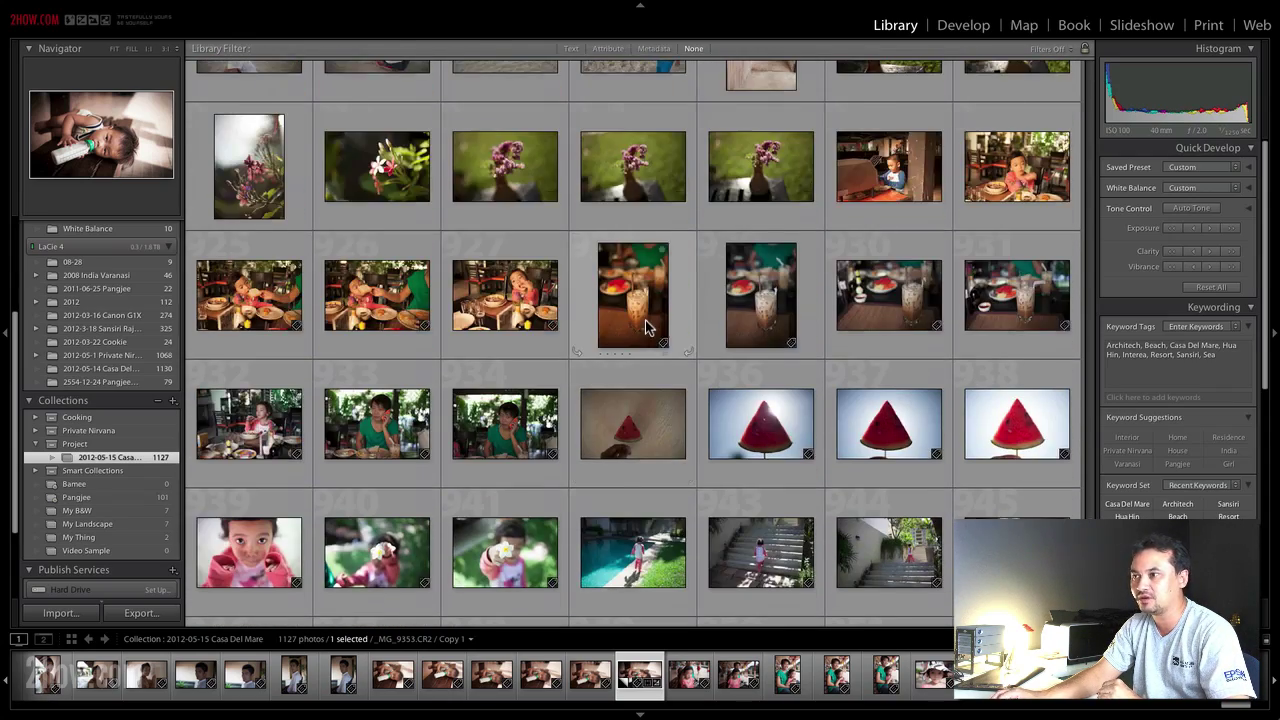
scroll(645, 327, "up", 5)
scroll(645, 327, "up", 2)
scroll(645, 327, "up", 2)
scroll(644, 327, "up", 3)
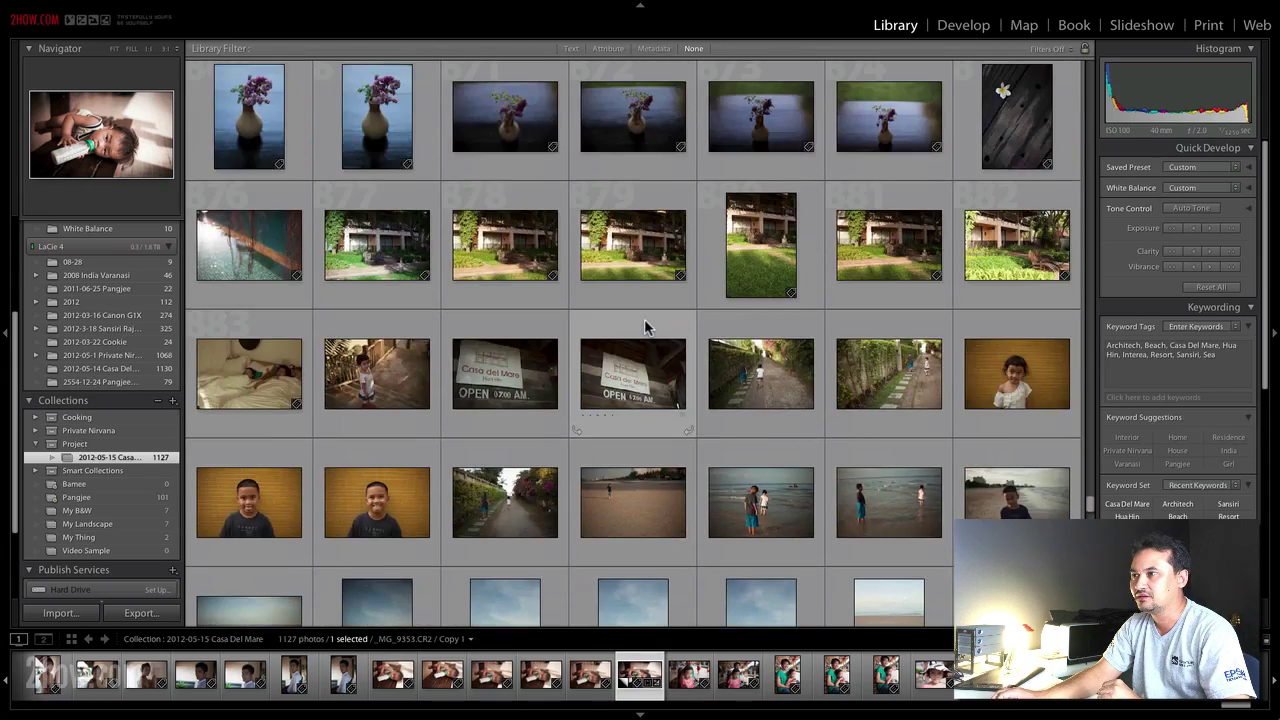
scroll(644, 327, "up", 3)
scroll(644, 327, "up", 4)
scroll(644, 327, "up", 4)
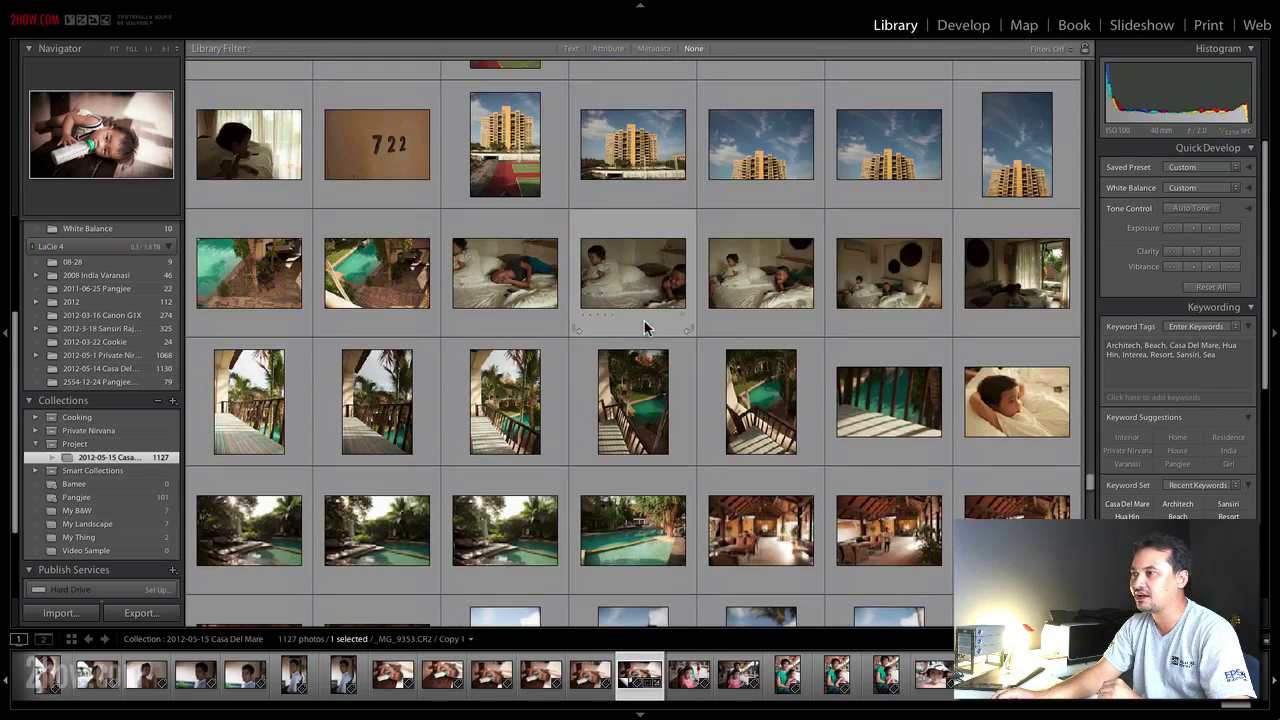
scroll(644, 327, "up", 4)
scroll(644, 327, "up", 3)
scroll(644, 327, "up", 4)
scroll(644, 327, "up", 5)
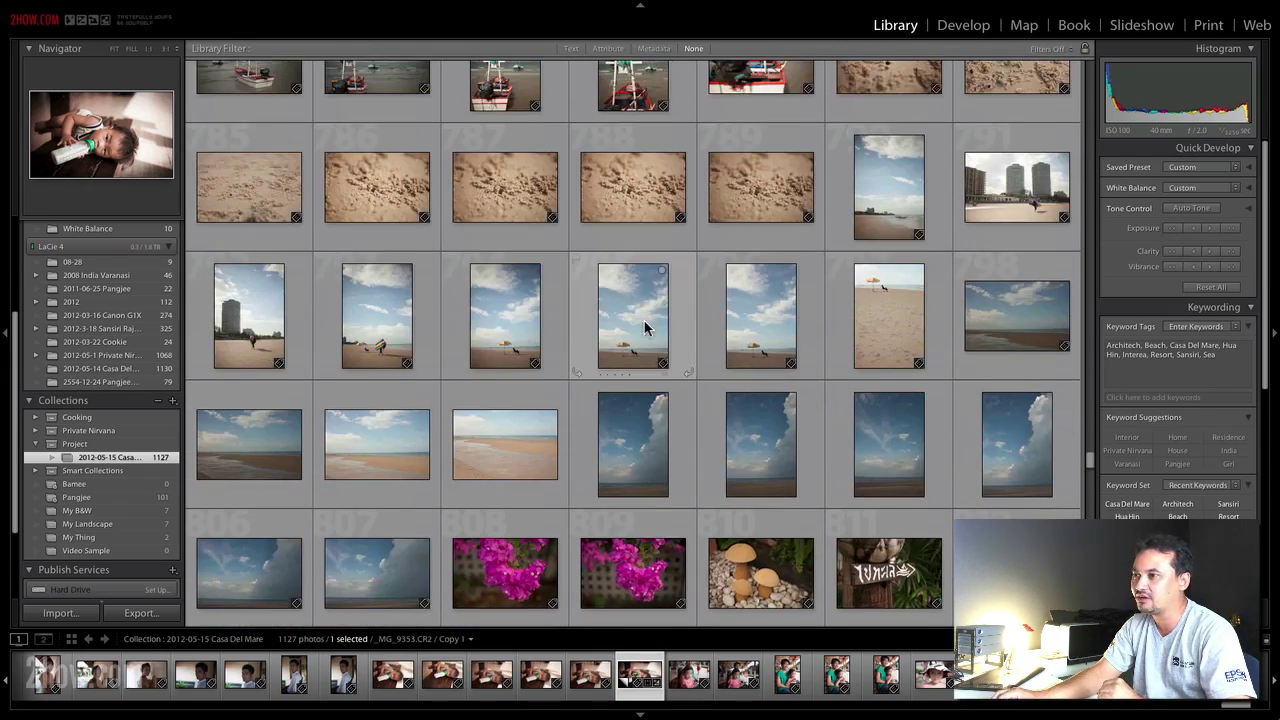
scroll(644, 327, "up", 4)
scroll(644, 327, "up", 3)
scroll(644, 327, "up", 4)
scroll(644, 327, "up", 4)
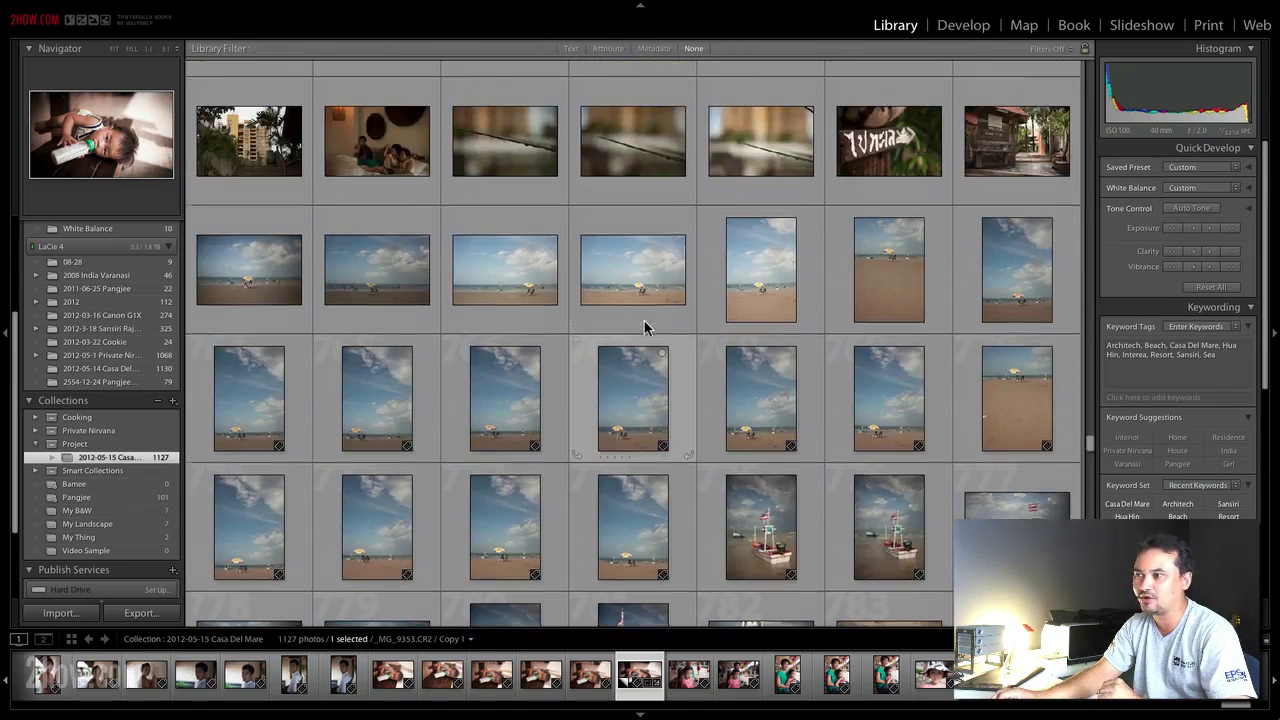
scroll(644, 327, "up", 4)
scroll(644, 327, "up", 4)
scroll(644, 327, "up", 3)
scroll(644, 327, "up", 4)
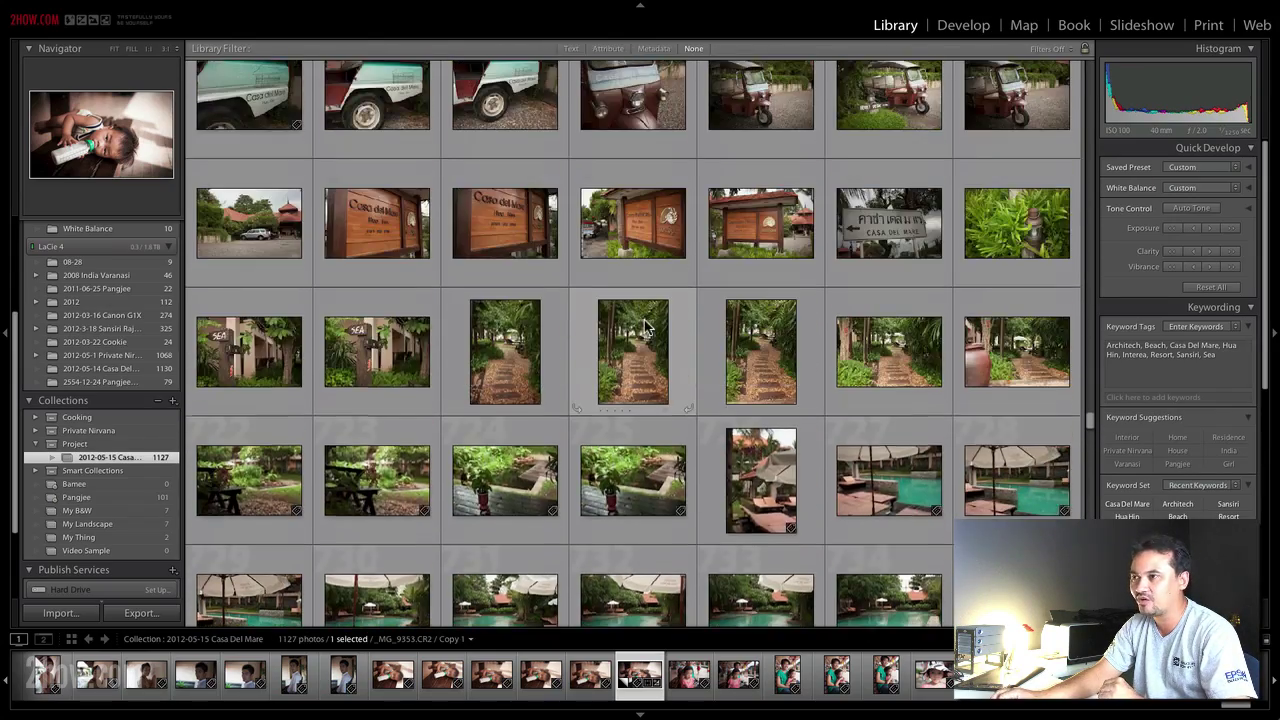
scroll(644, 327, "up", 4)
scroll(644, 327, "up", 4)
scroll(644, 327, "up", 2)
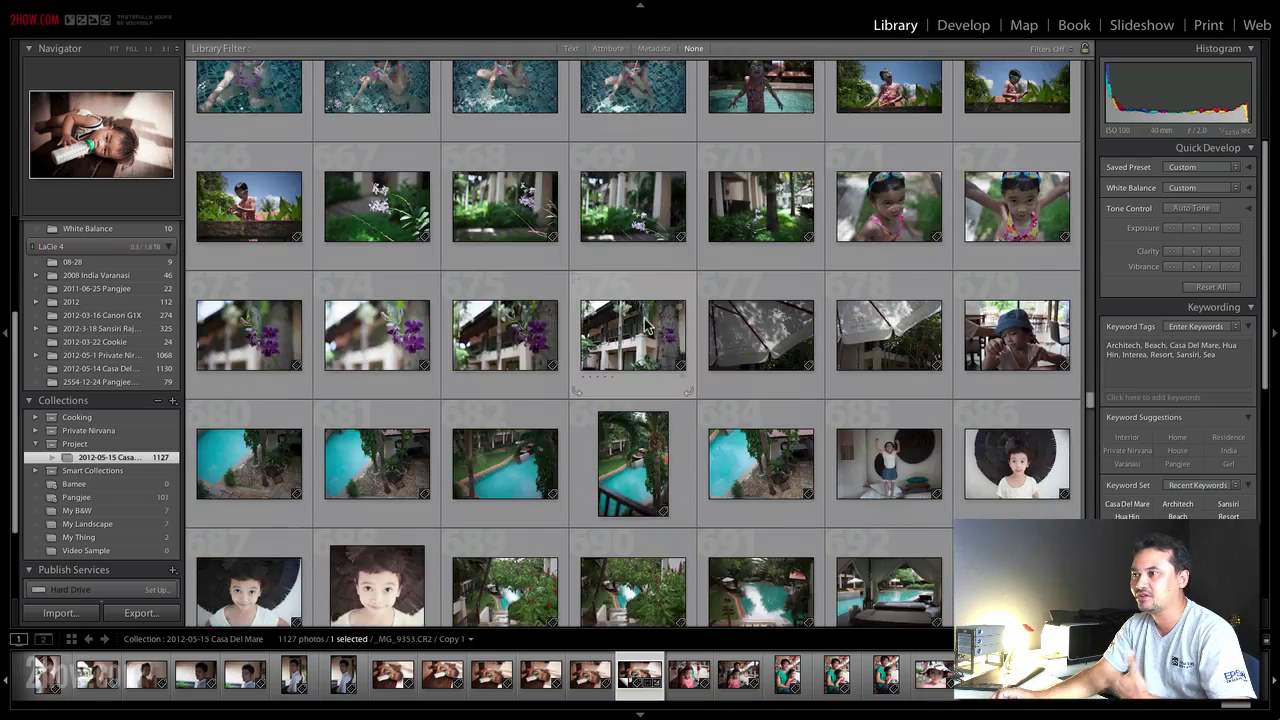
scroll(644, 327, "down", 4)
scroll(644, 327, "down", 4)
scroll(644, 327, "down", 4)
scroll(644, 327, "down", 4)
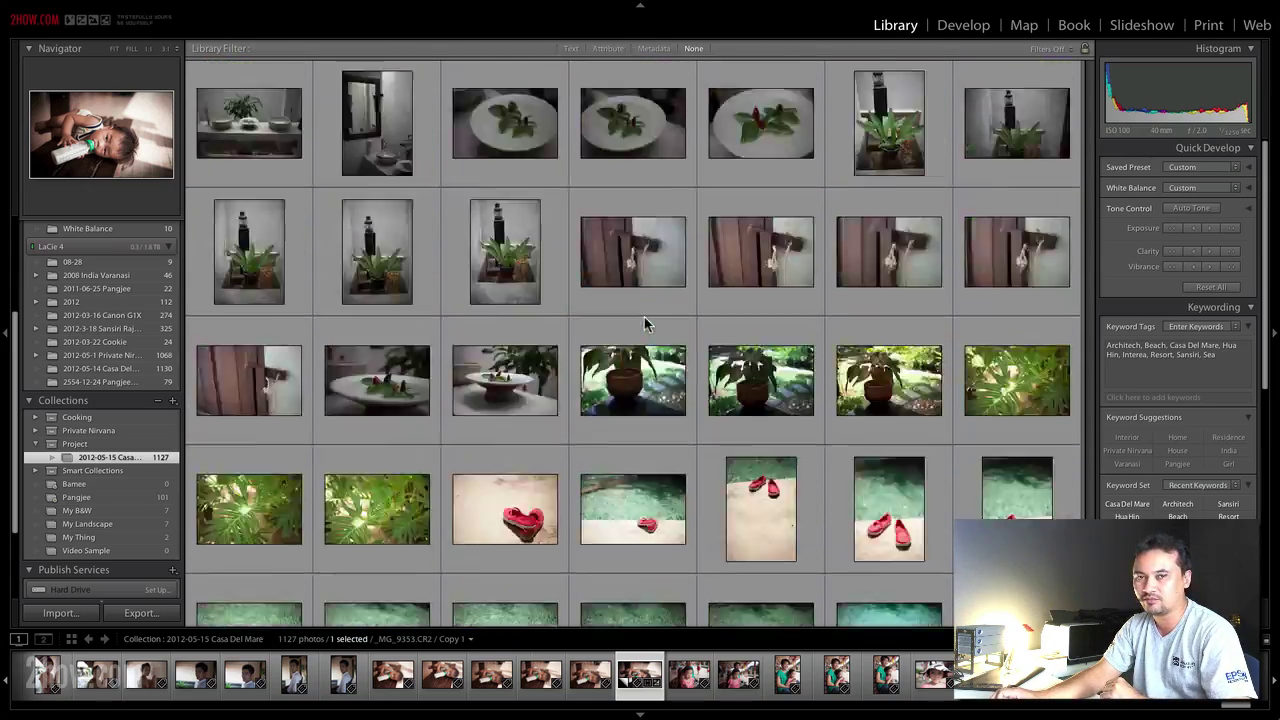
scroll(644, 325, "down", 5)
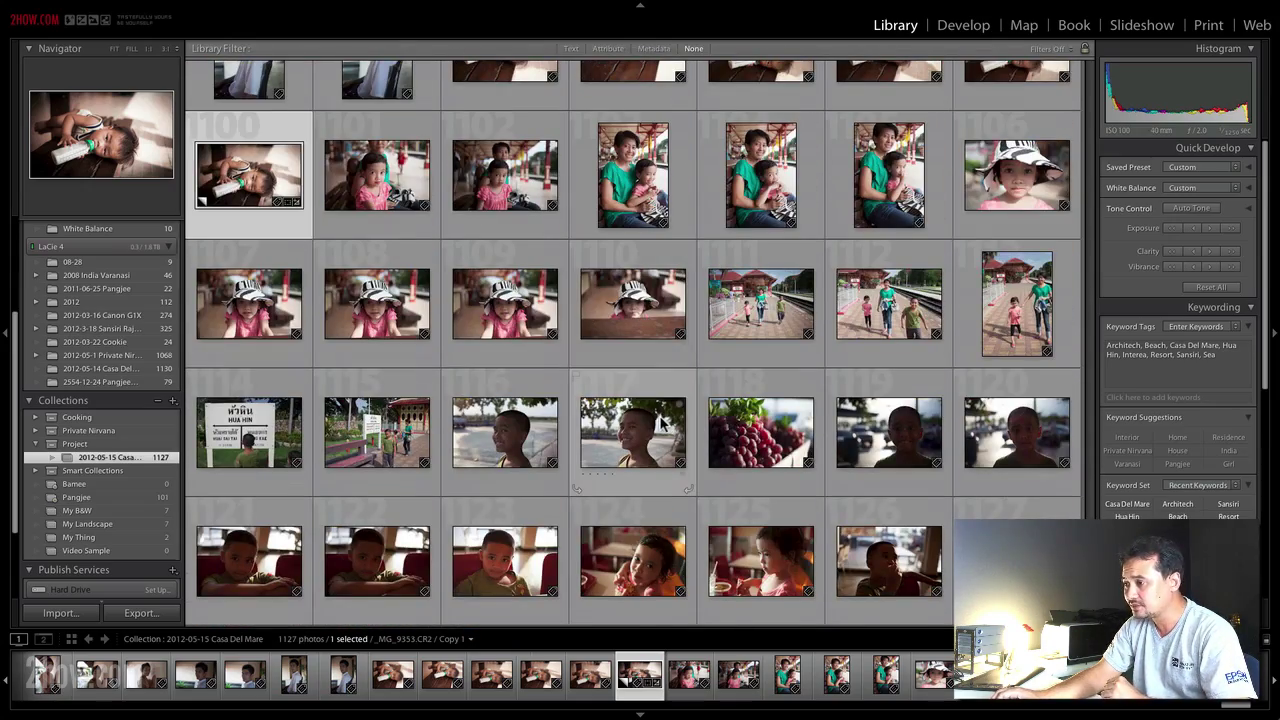
Open the toddler-with-bottle photo in Loupe view with panels hidden and Lights Out on
double_click(634, 668)
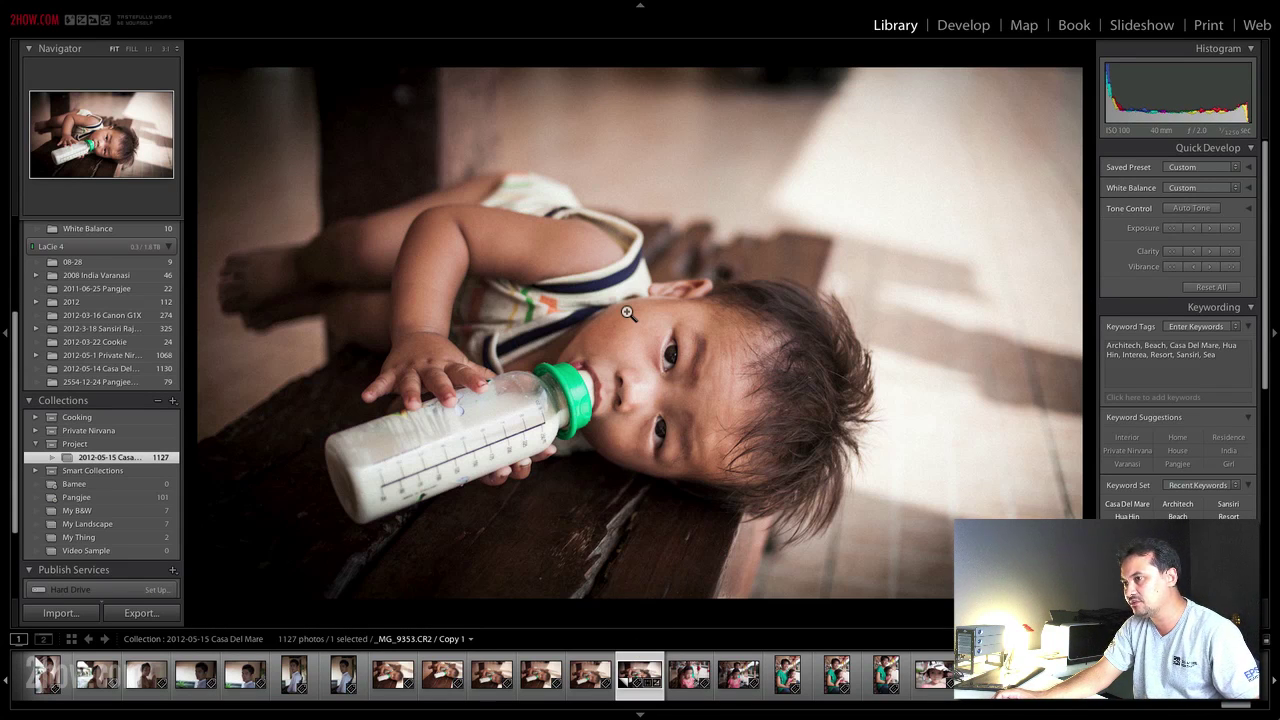
key("shift+Tab")
key("l")
key("l")
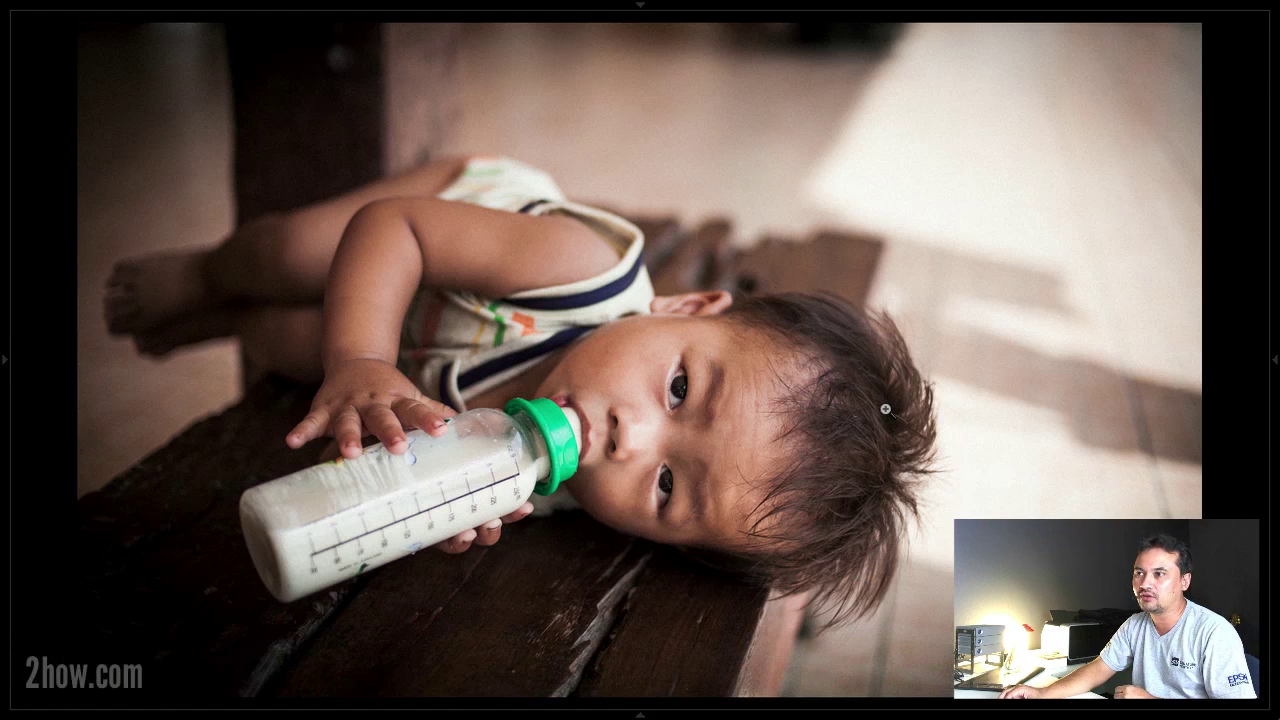
Restore the panels, compare the original with Copy 1 in the filmstrip, and select the original
key("shift+Tab")
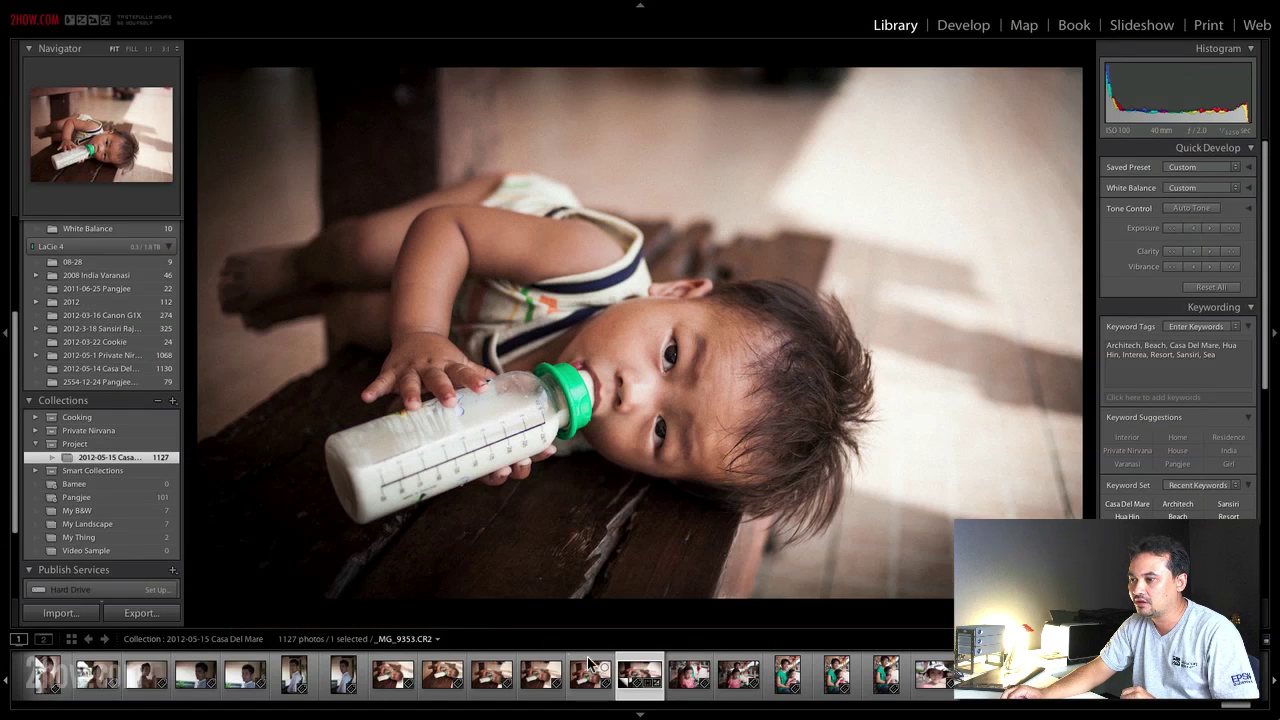
left_click(590, 668)
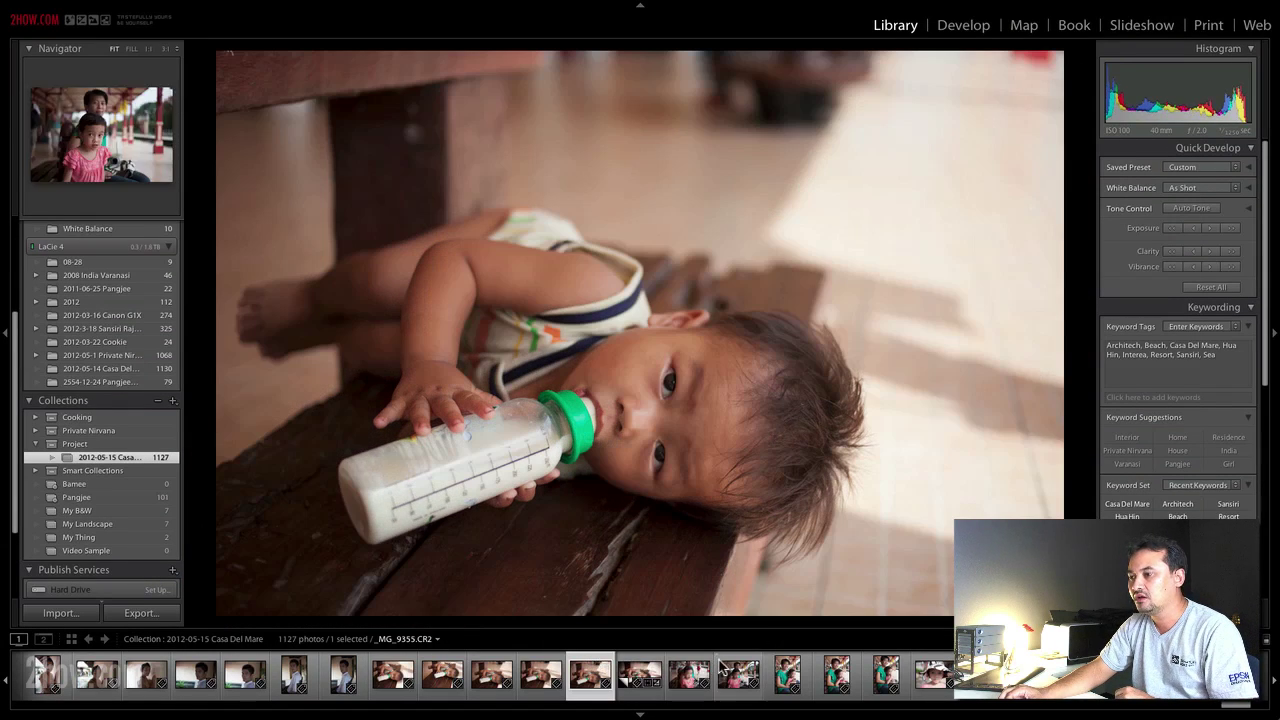
left_click(640, 670)
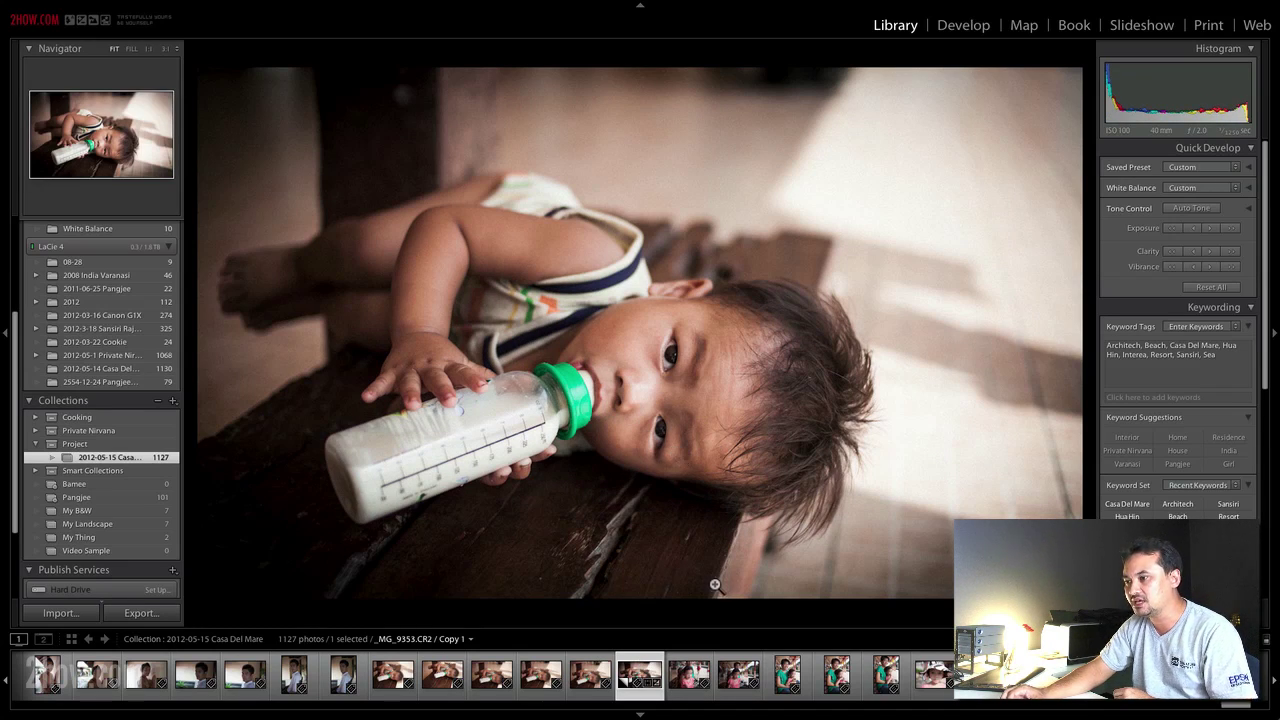
left_click(603, 662)
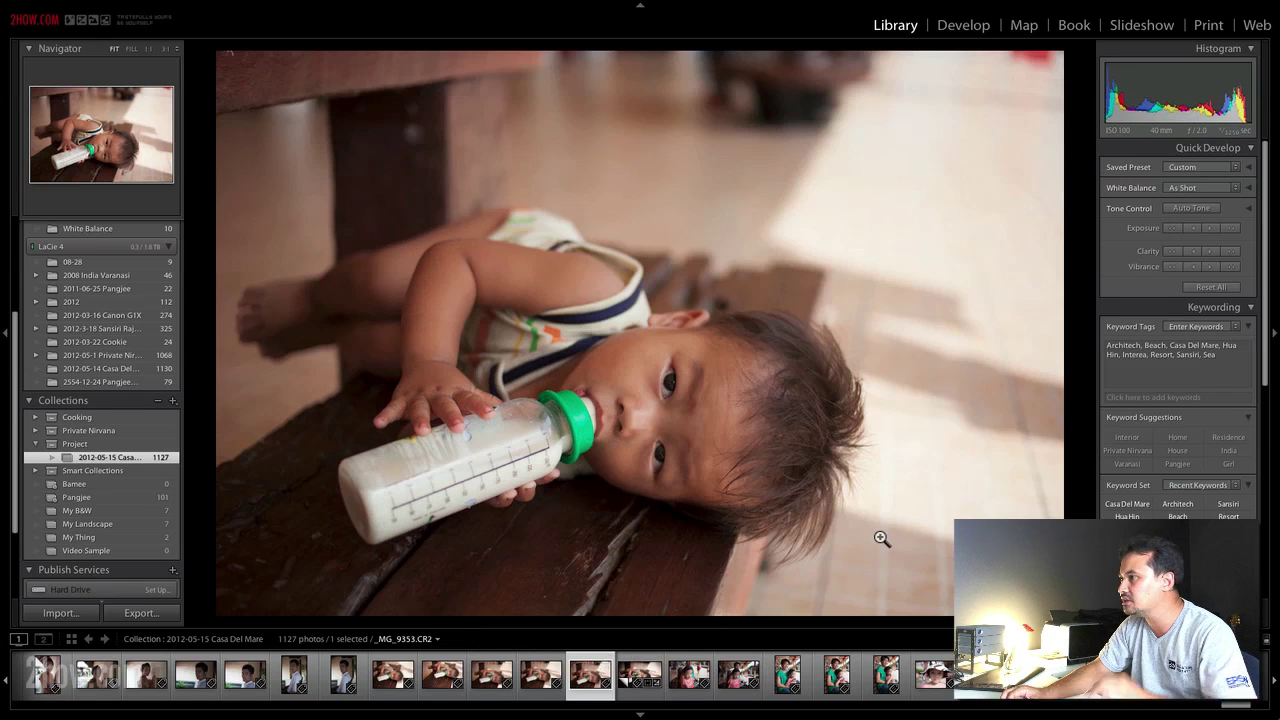
In Develop, crop the original to 16 x 9 with the photo shifted up, then collapse the left panel
left_click(963, 25)
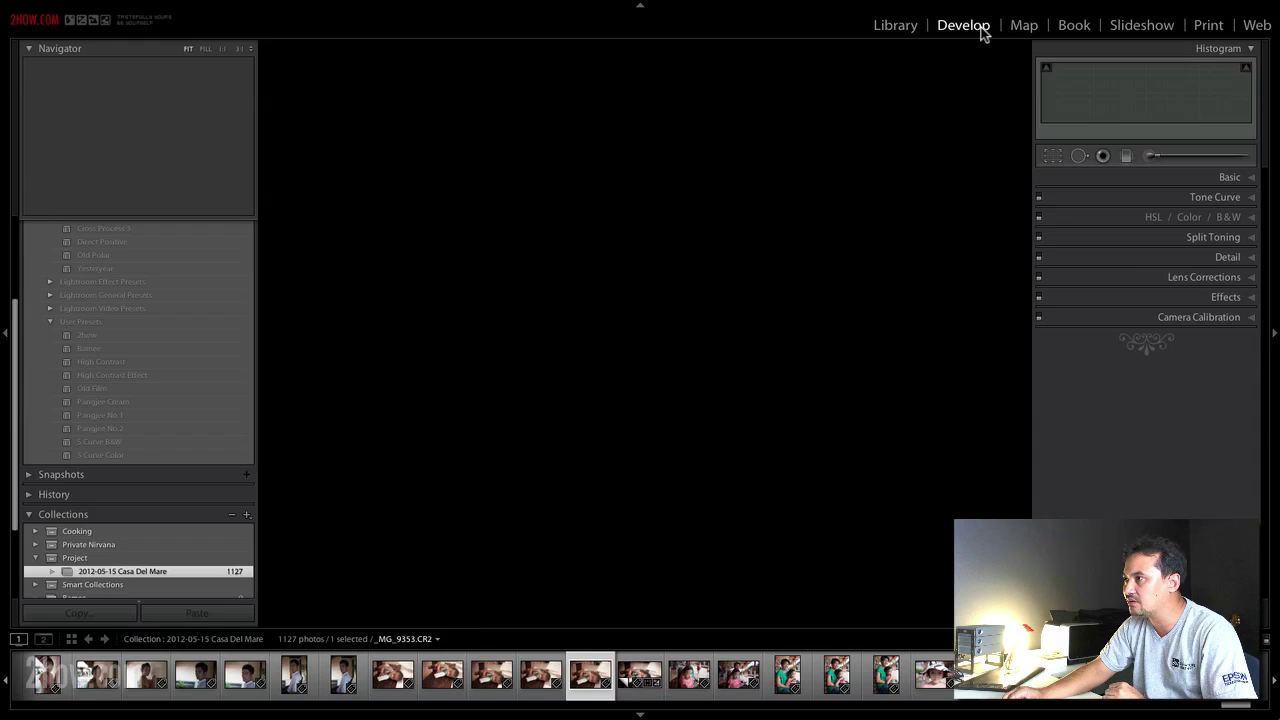
left_click(1060, 160)
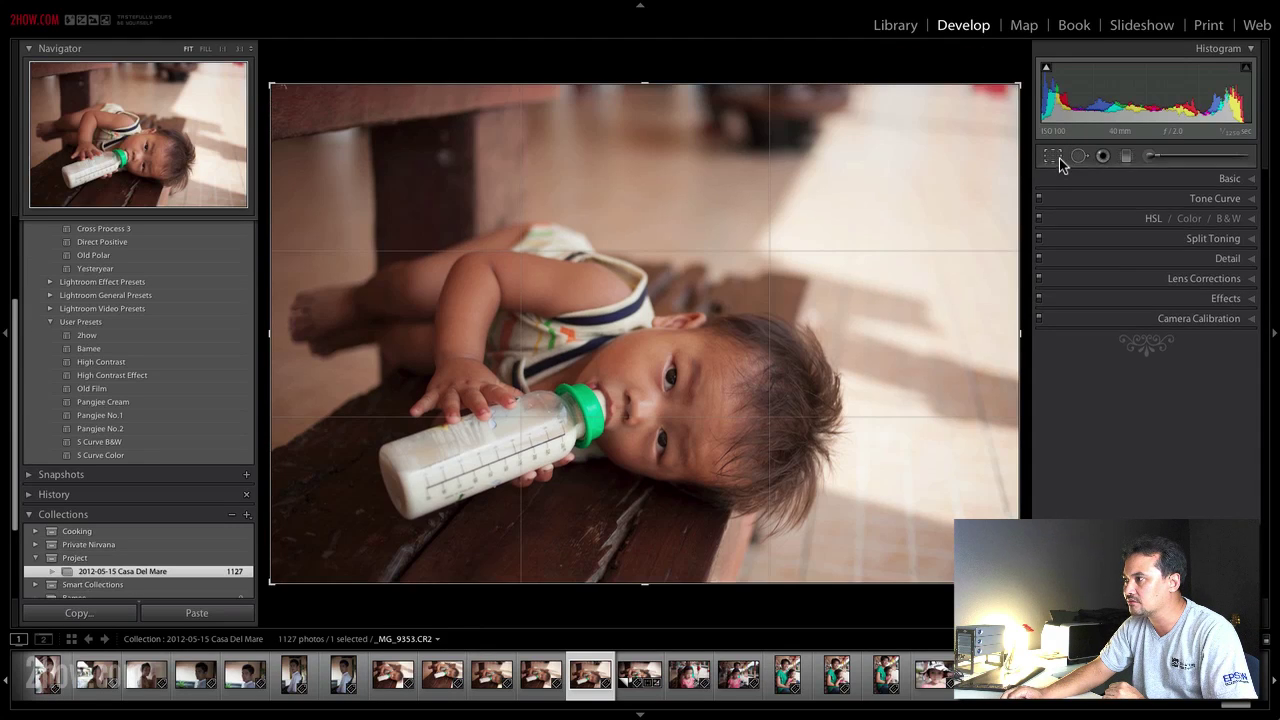
left_click(1222, 204)
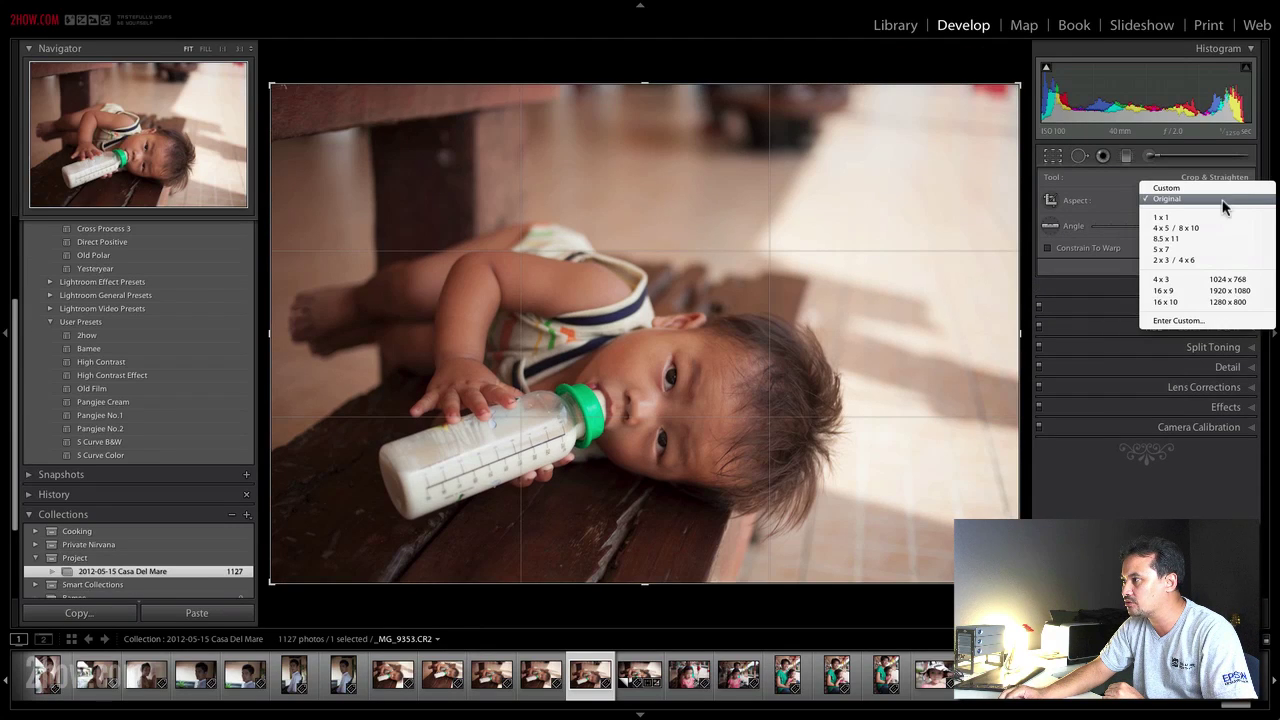
left_click(1222, 290)
left_click_drag(671, 243, 674, 197)
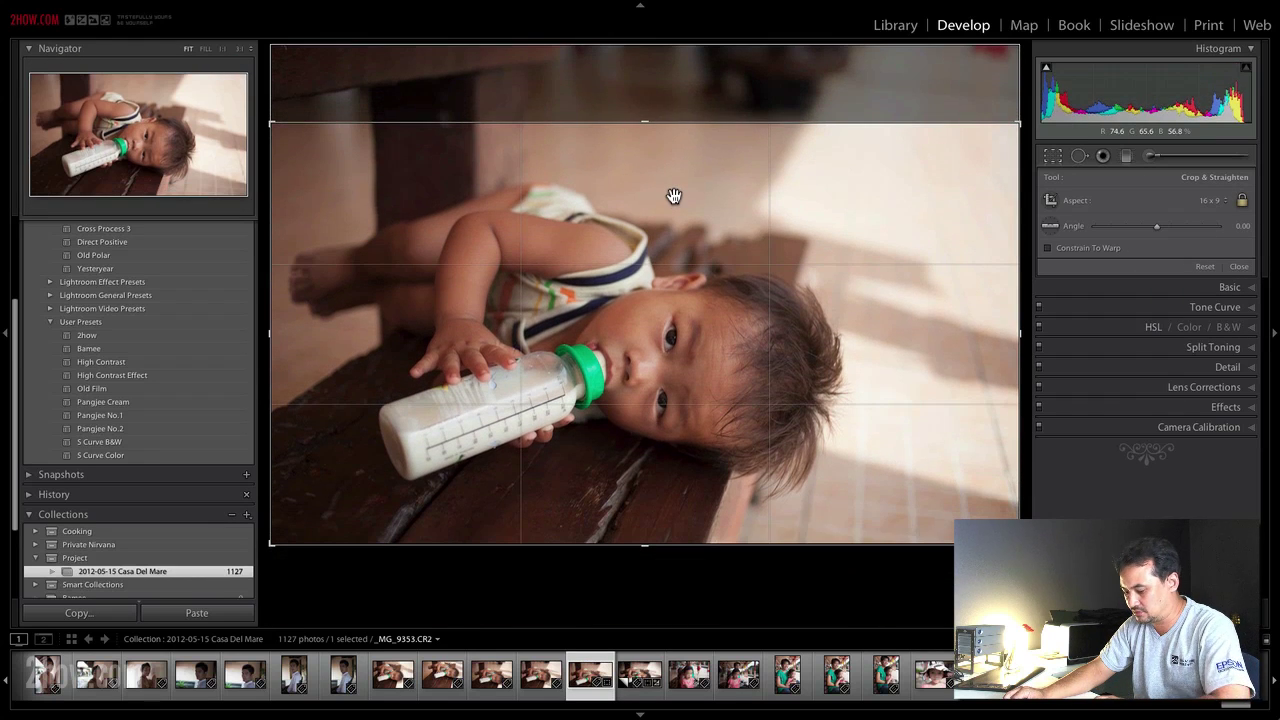
key("Return")
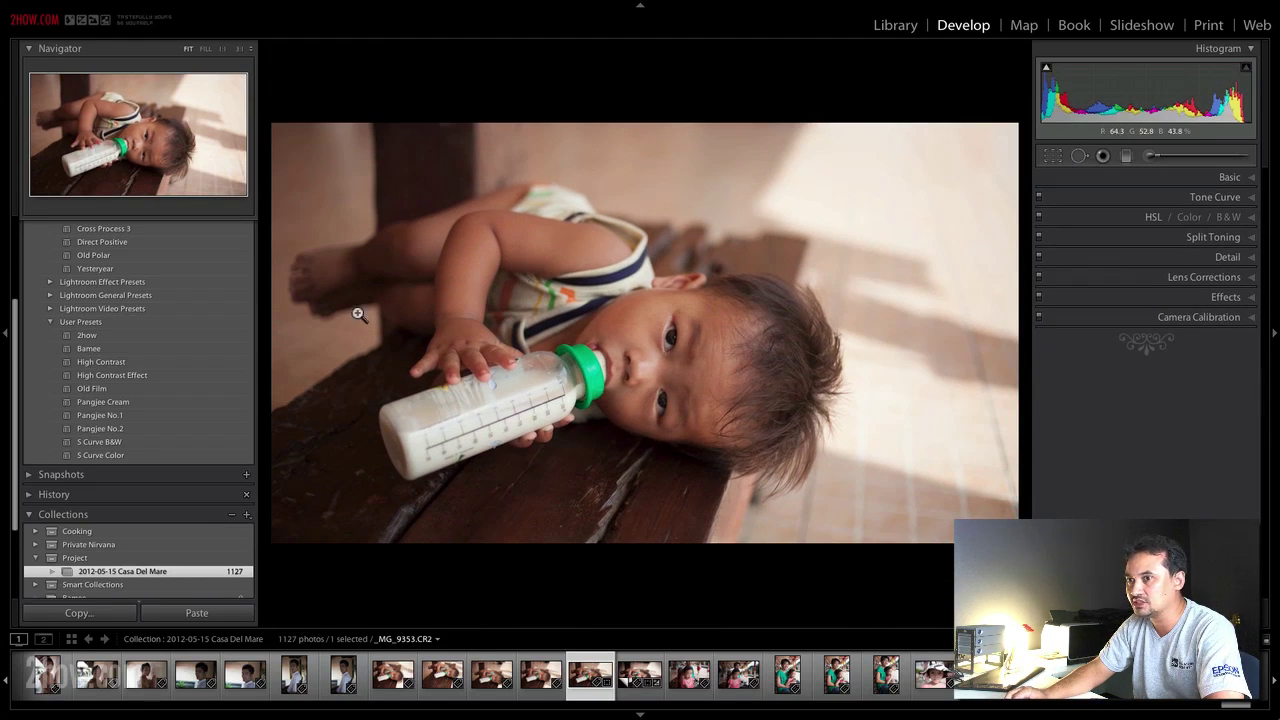
left_click(5, 337)
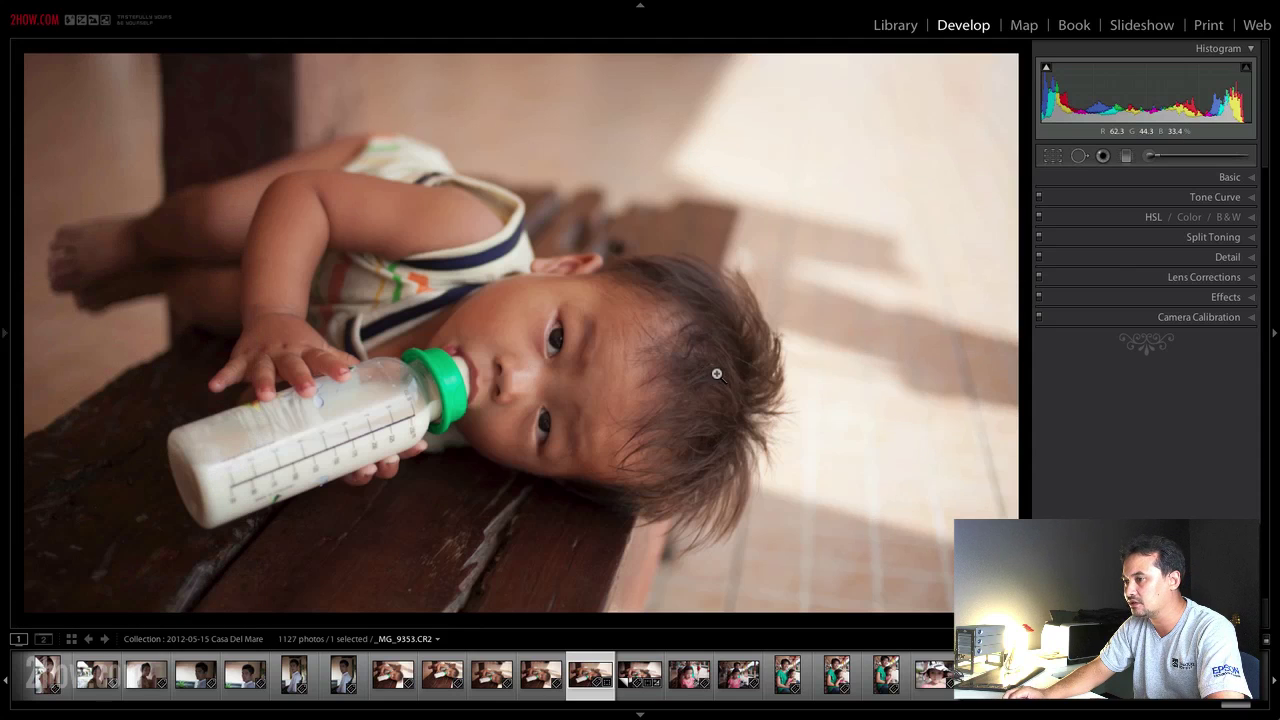
In the Basic panel, set Contrast +72, Saturation −29, Shadows +39 and Temp 4313
left_click(1252, 178)
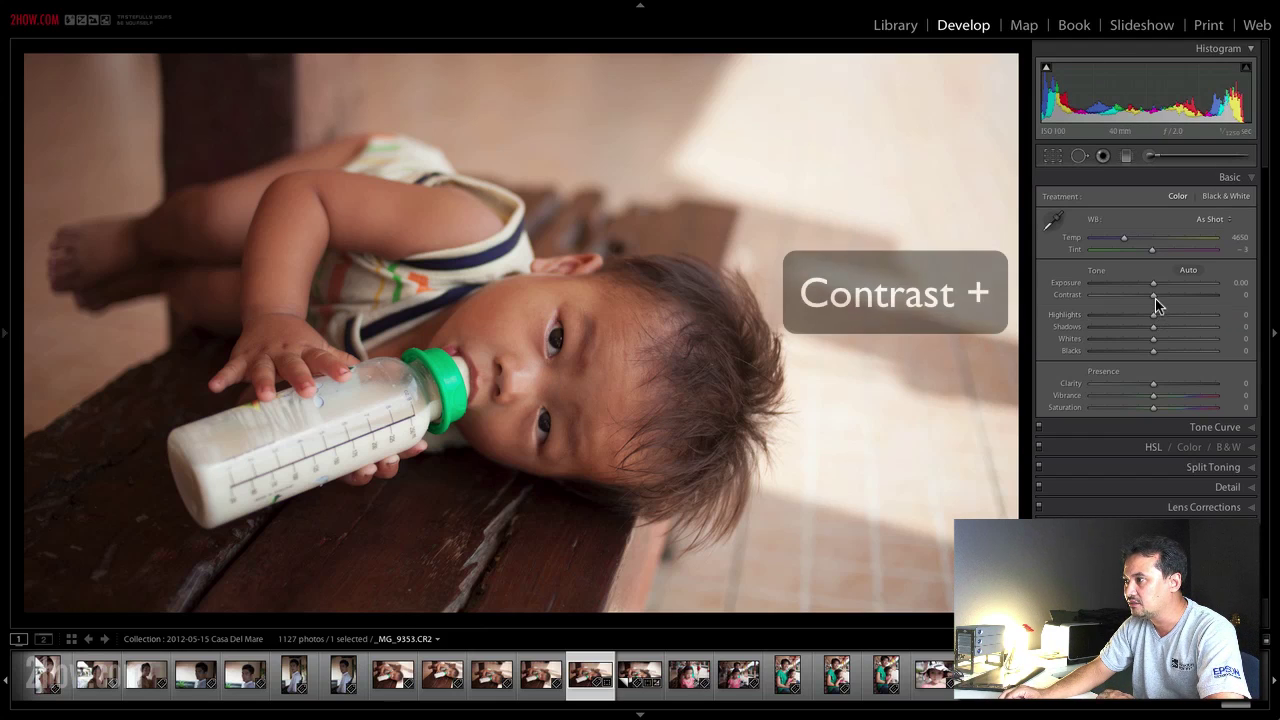
left_click_drag(1154, 296, 1198, 297)
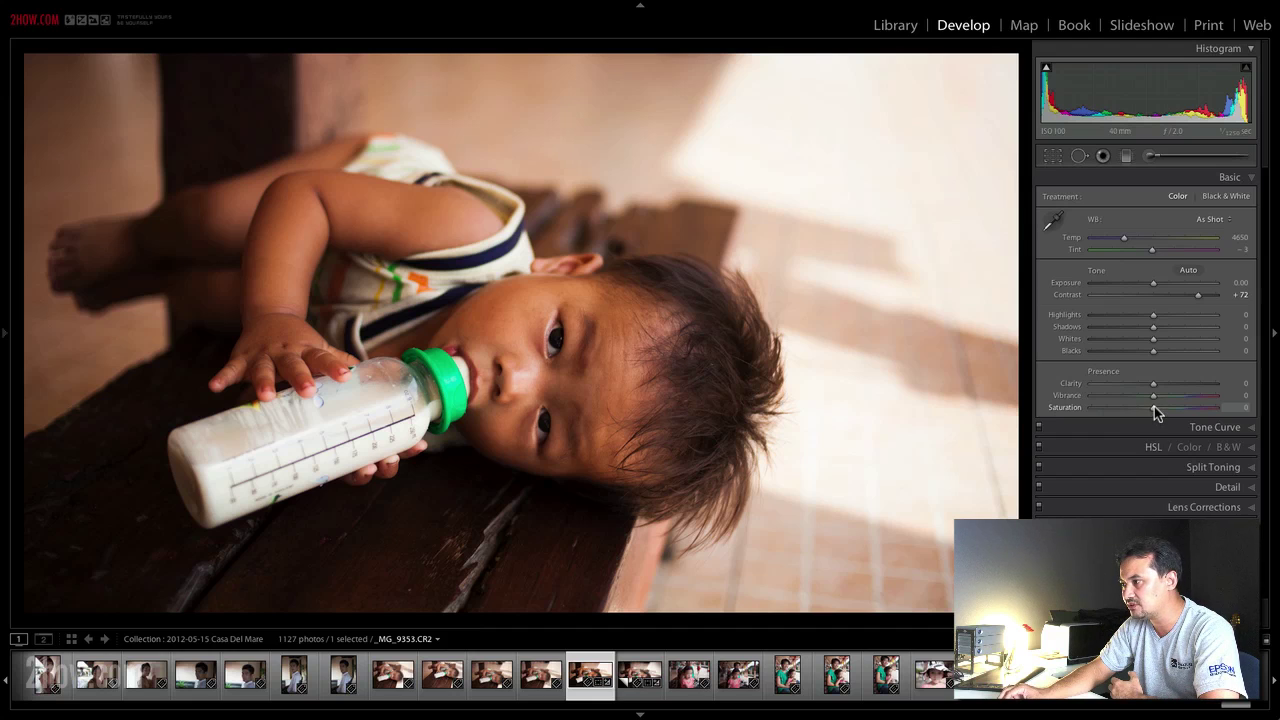
left_click_drag(1154, 410, 1131, 410)
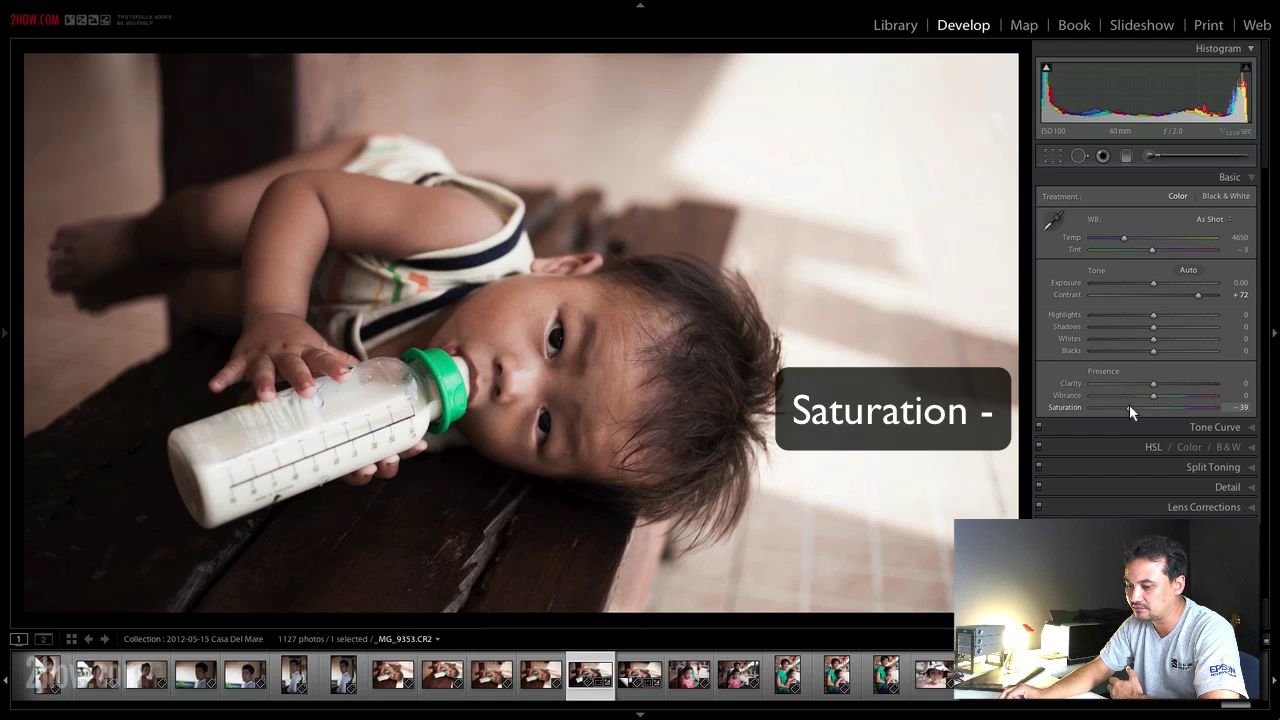
left_click_drag(1135, 410, 1138, 410)
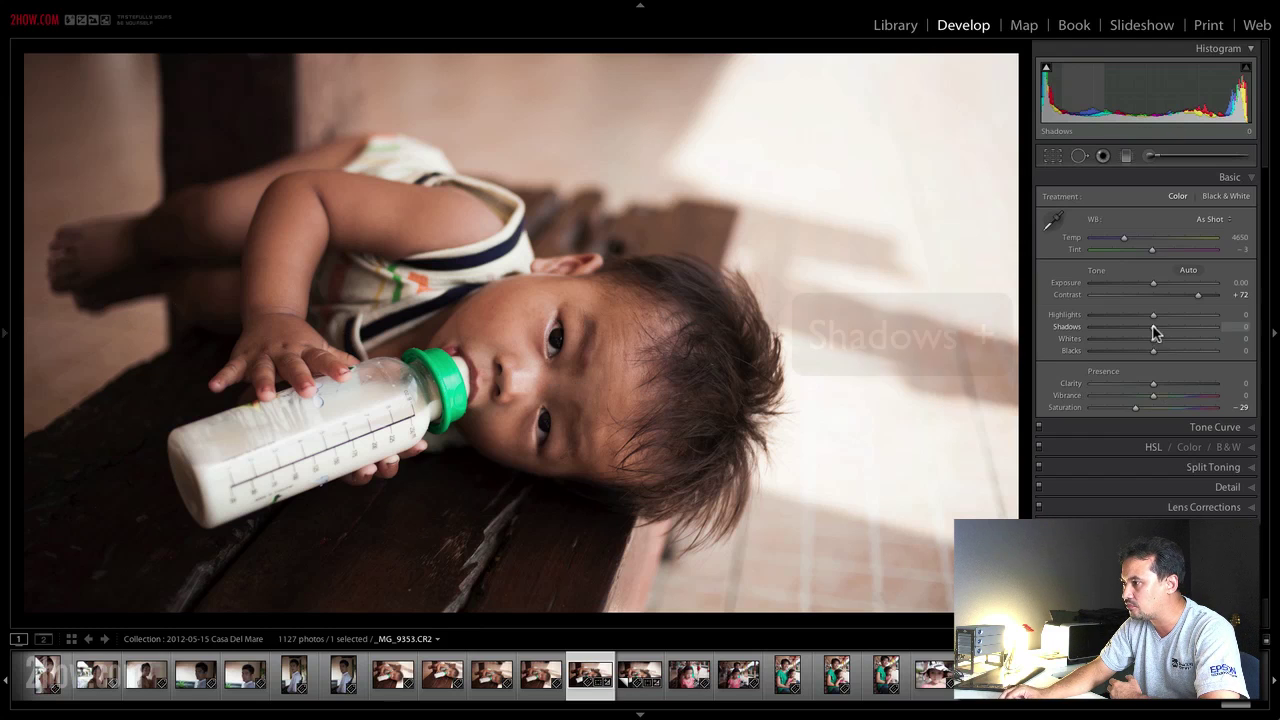
left_click_drag(1152, 326, 1181, 327)
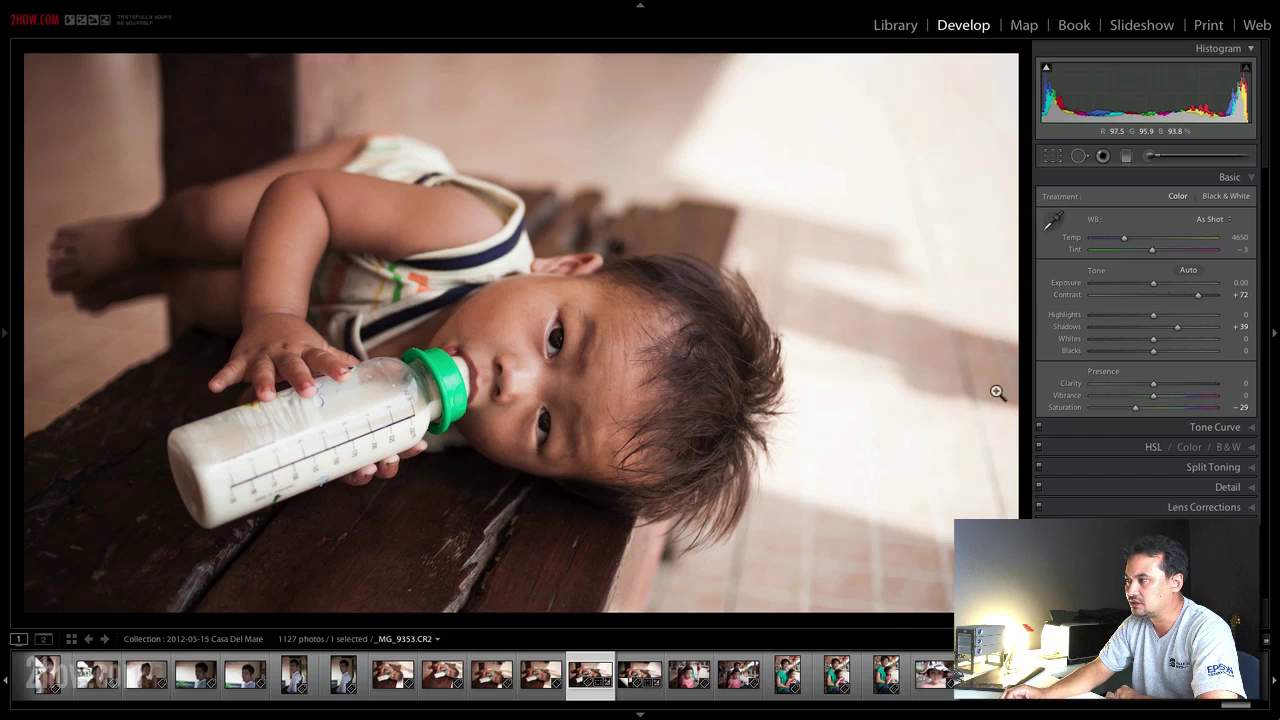
left_click_drag(1124, 237, 1120, 237)
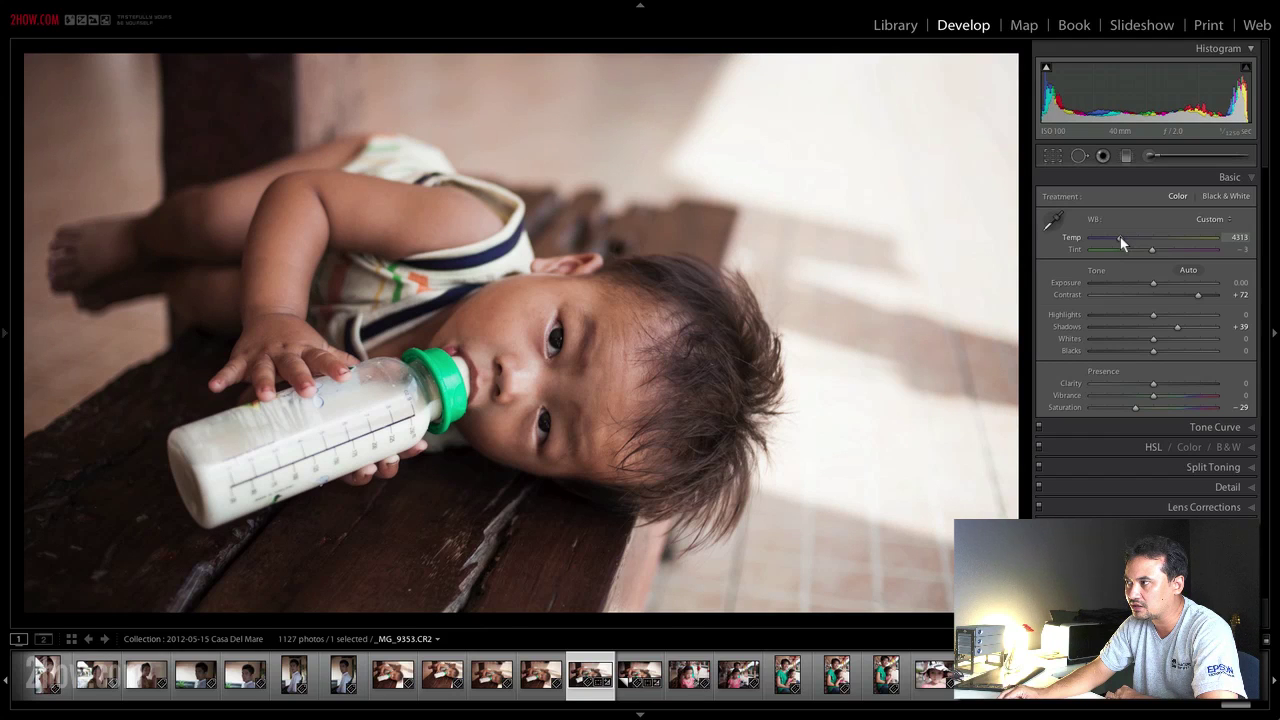
Nudge Temp to 4420 and set Clarity to +11
left_click_drag(1120, 237, 1121, 236)
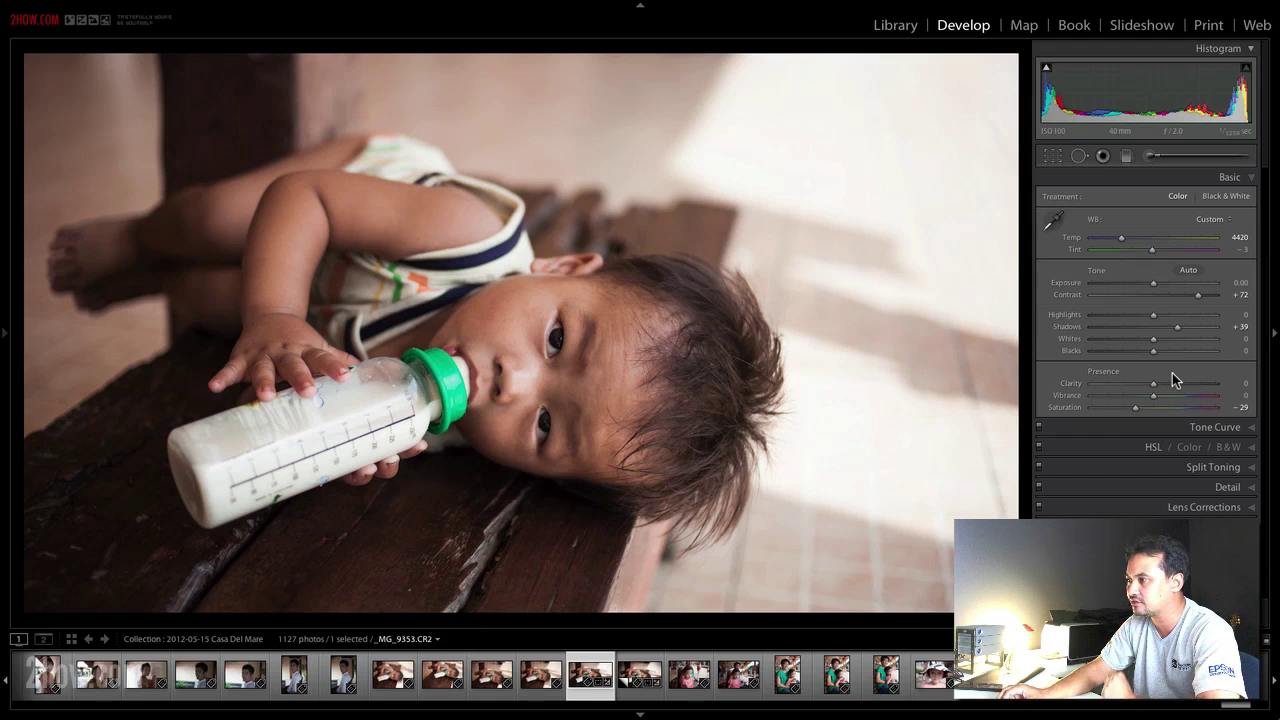
key("Up")
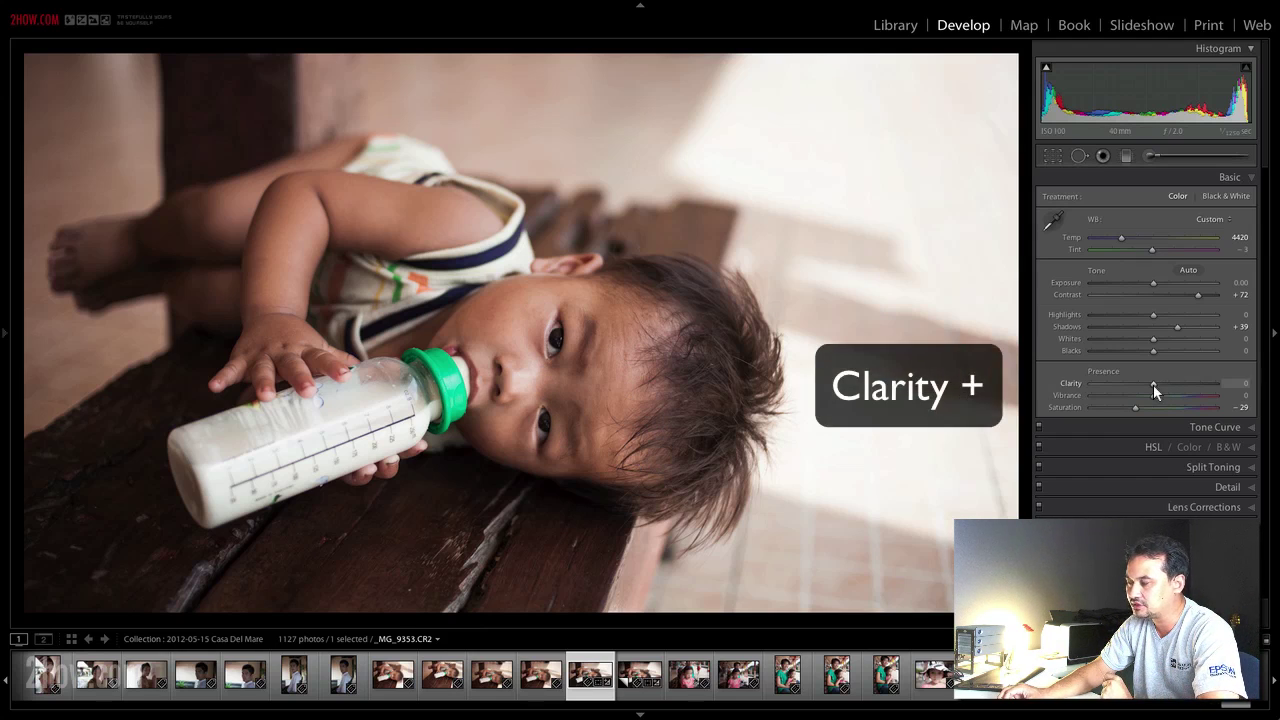
left_click_drag(1153, 386, 1161, 386)
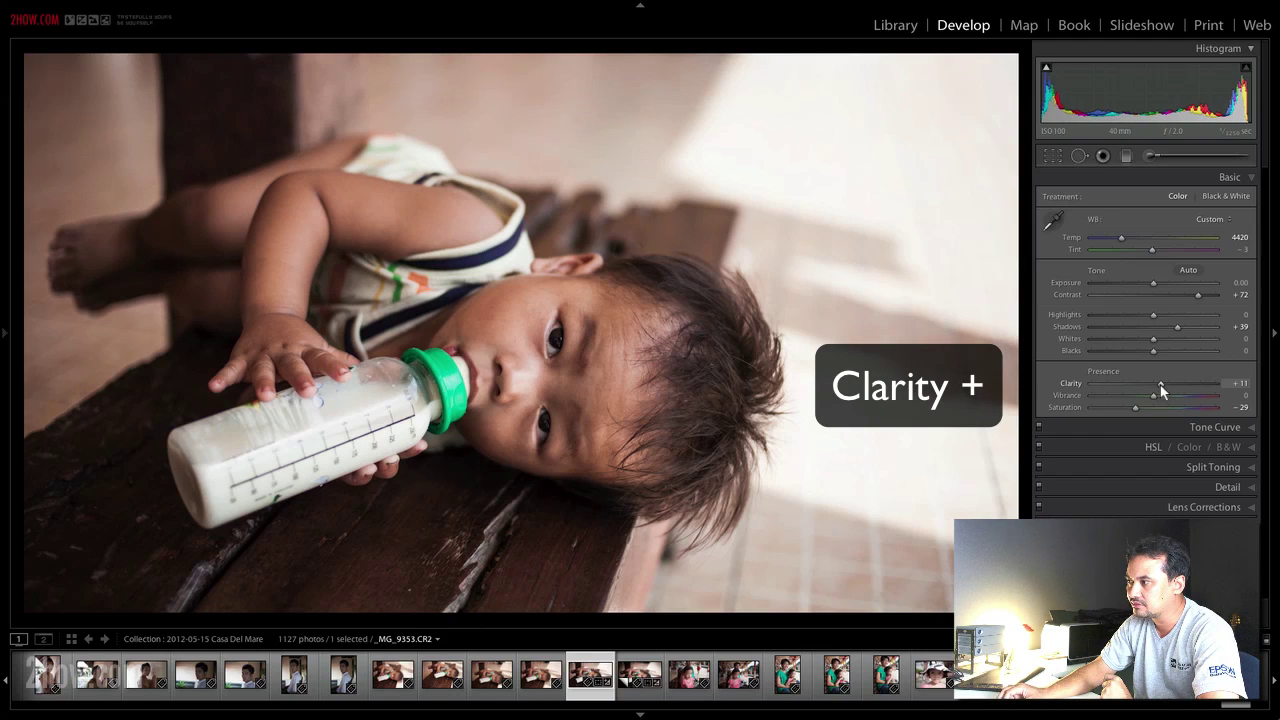
left_click_drag(1161, 388, 1158, 388)
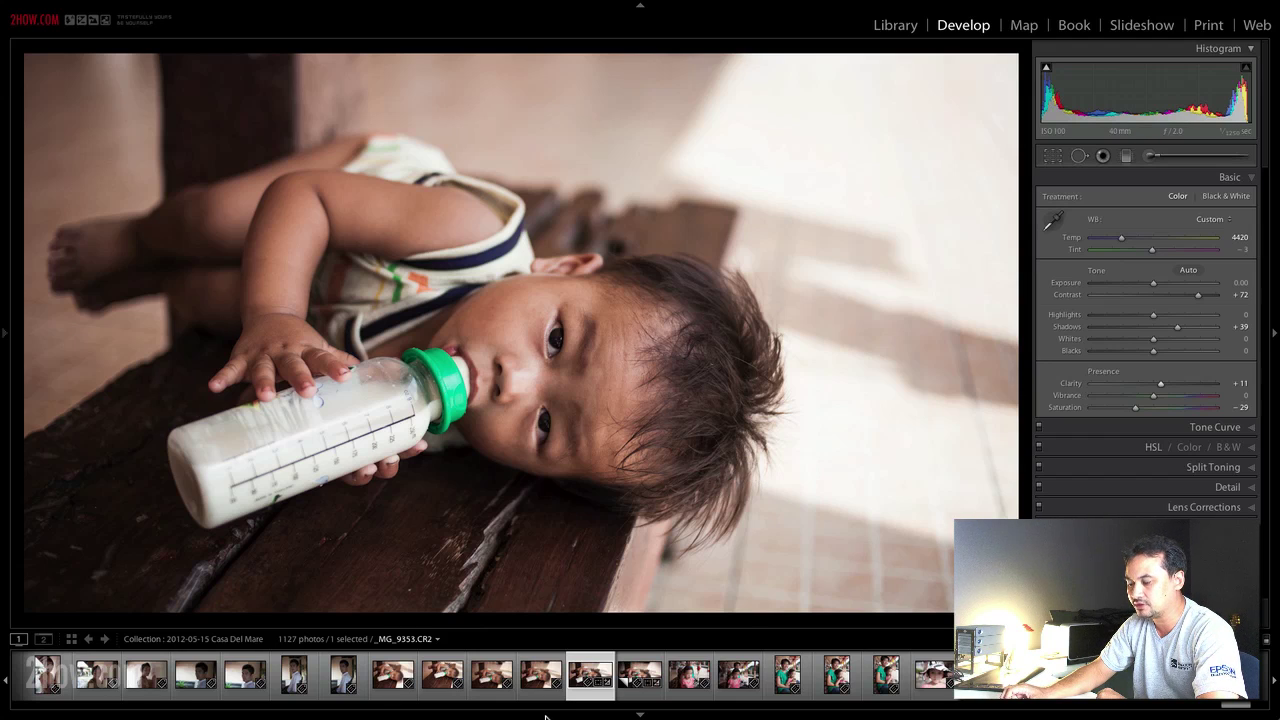
Toggle the Before view repeatedly to compare the edit against the original
key("backslash")
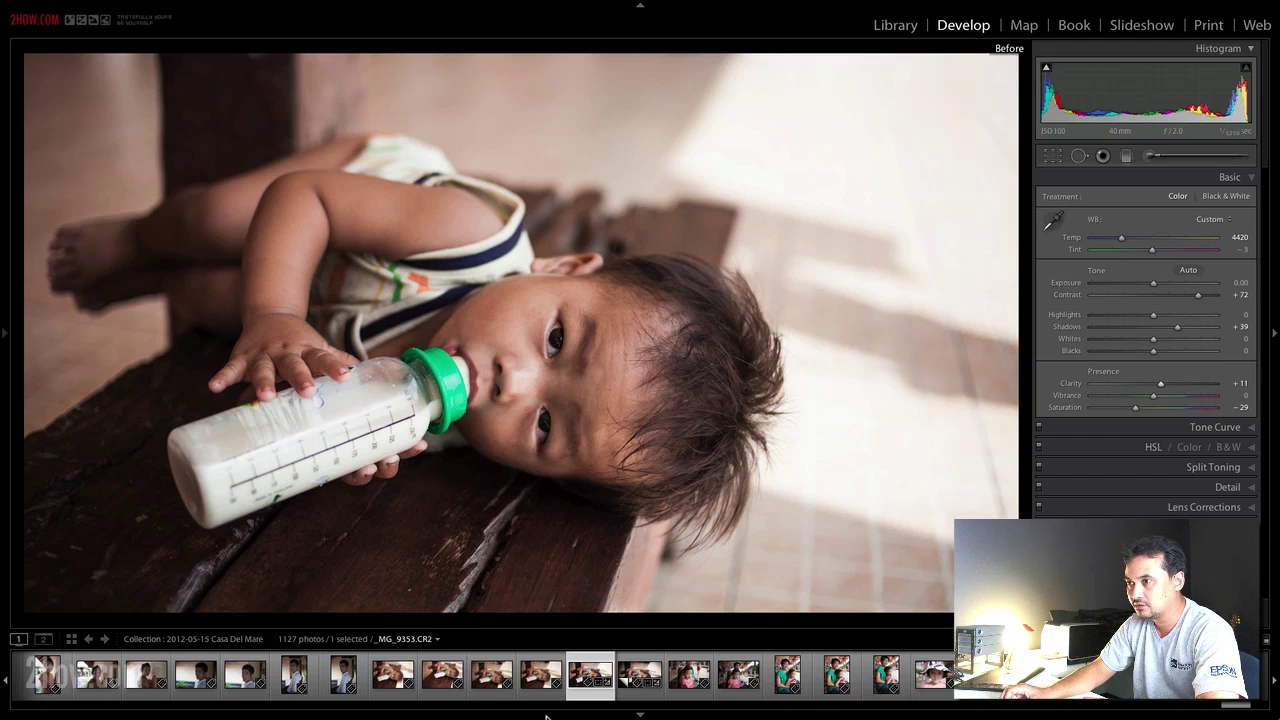
key("backslash")
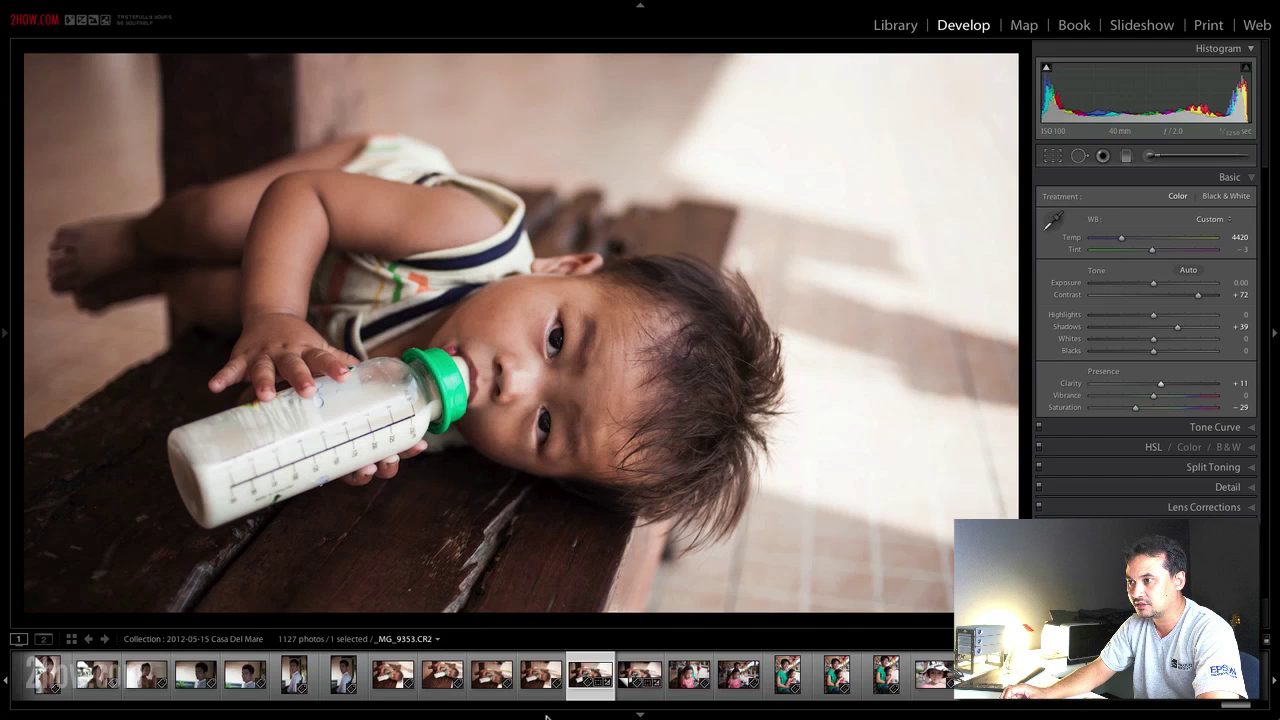
key("backslash")
key("backslash")
key("backslash")
key("backslash")
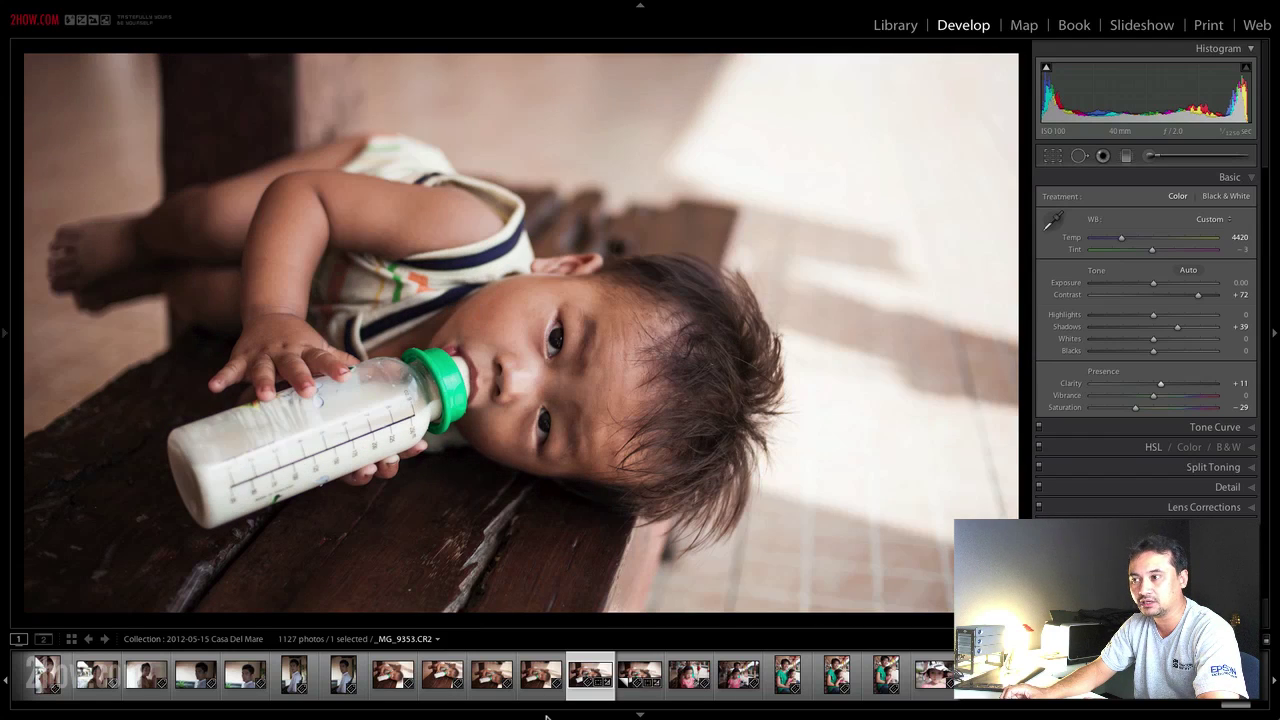
key("backslash")
key("backslash")
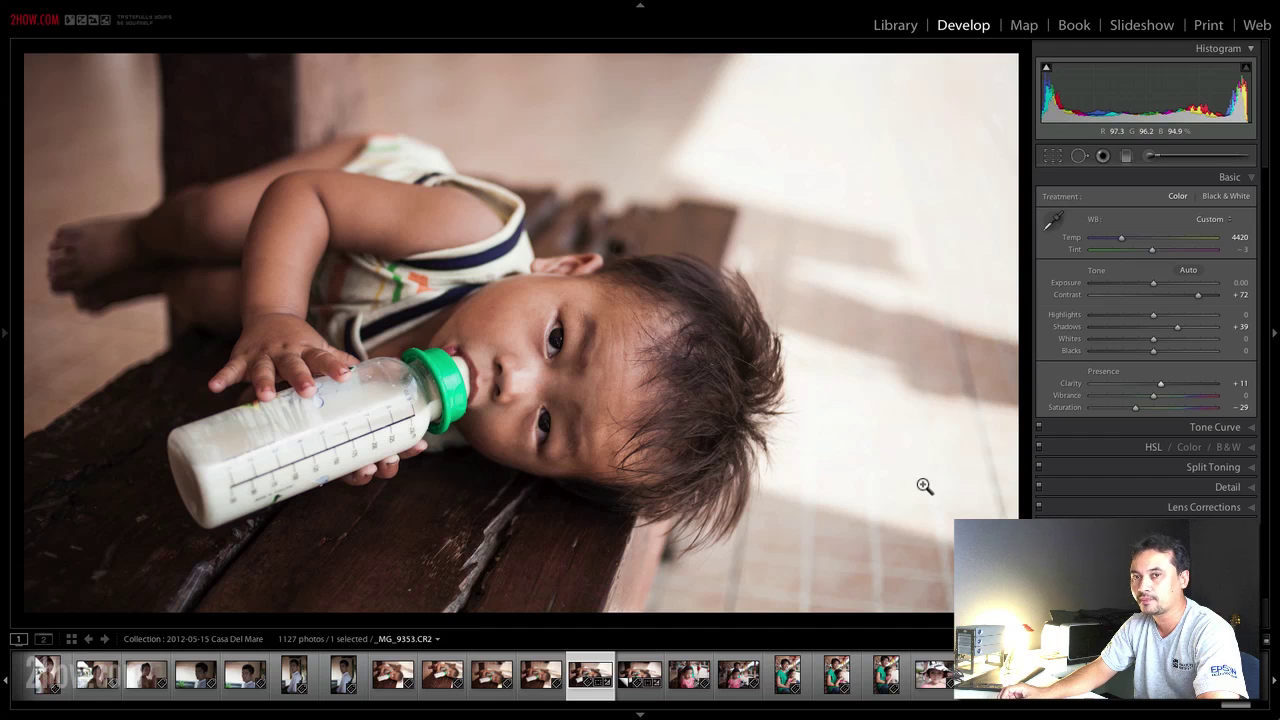
key("backslash")
key("backslash")
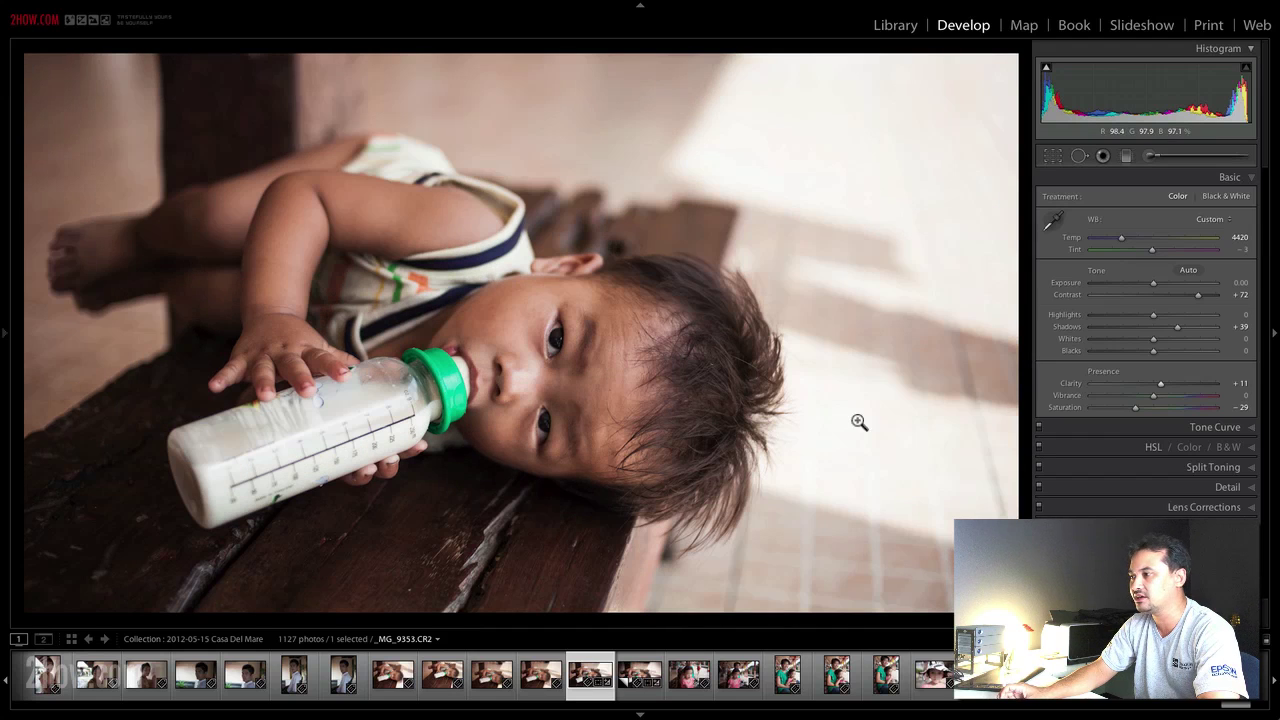
In Effects, add a post-crop vignette with Amount −24, Midpoint 48 and softened Feather
left_click(1261, 536)
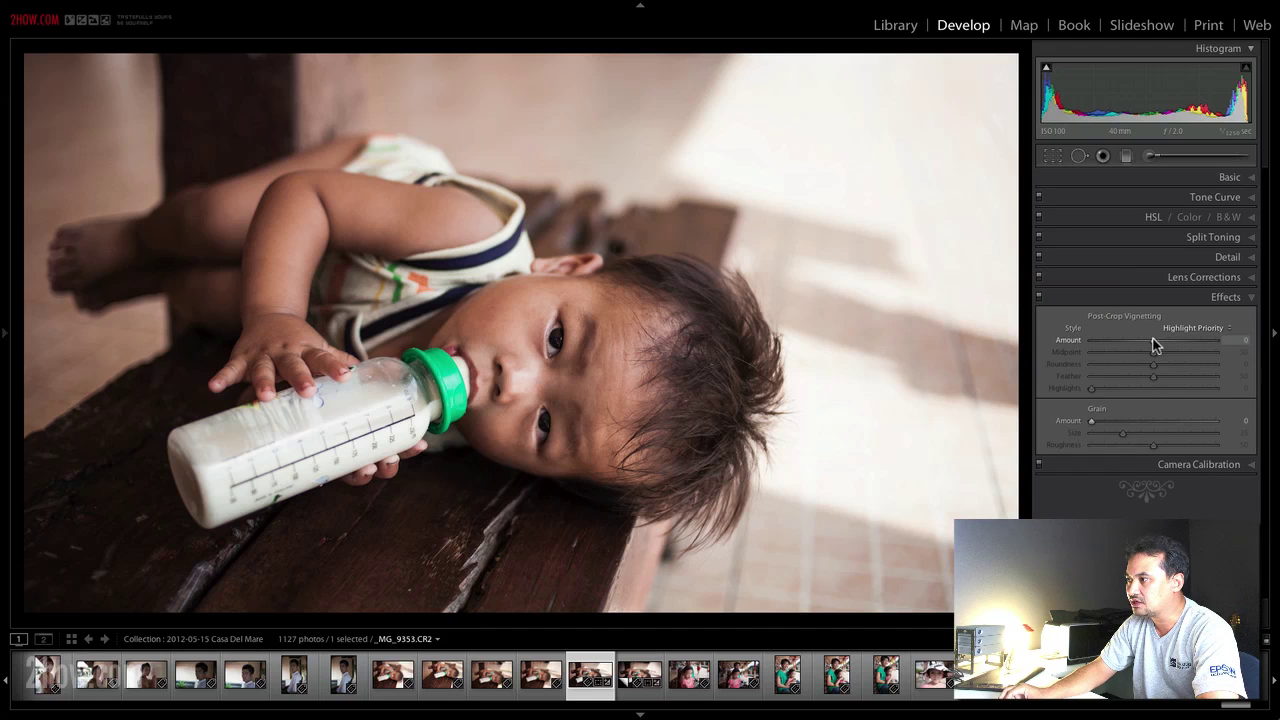
mouse_move(1146, 341)
left_mouse_down()
mouse_move(1135, 342)
mouse_move(1215, 356)
left_mouse_up()
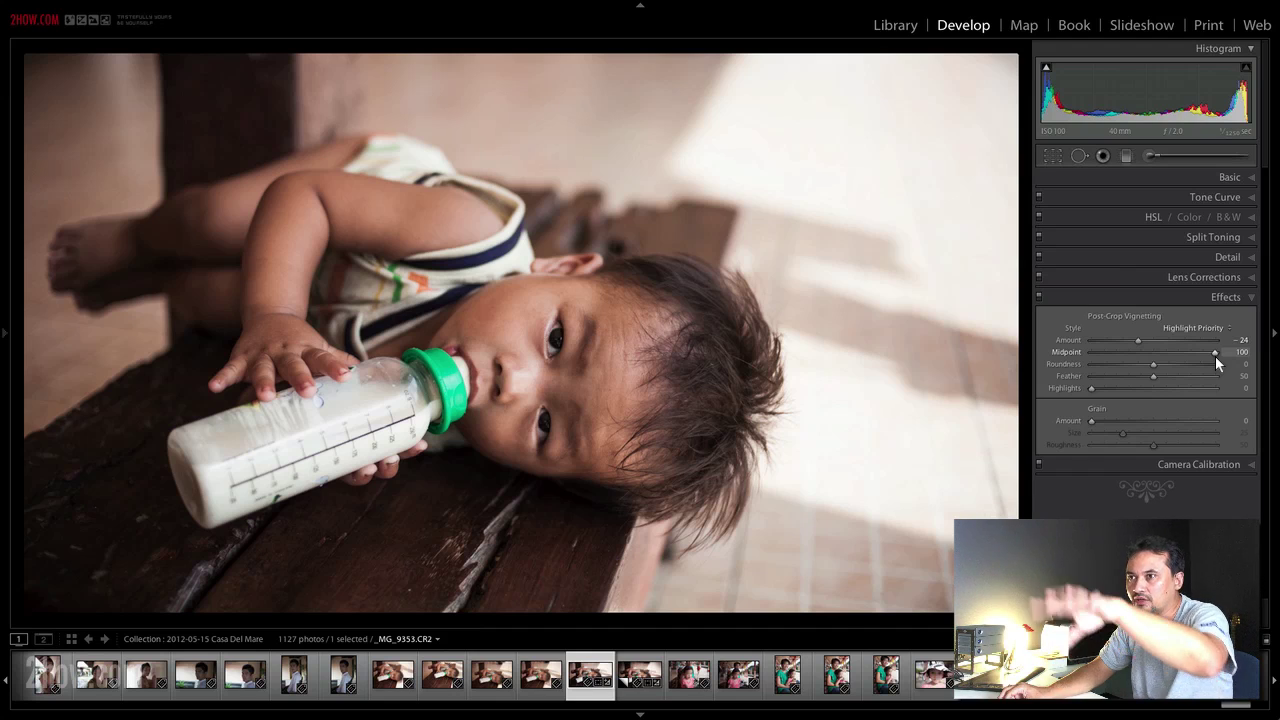
mouse_move(1215, 356)
left_mouse_down()
mouse_move(1130, 354)
mouse_move(1151, 353)
left_mouse_up()
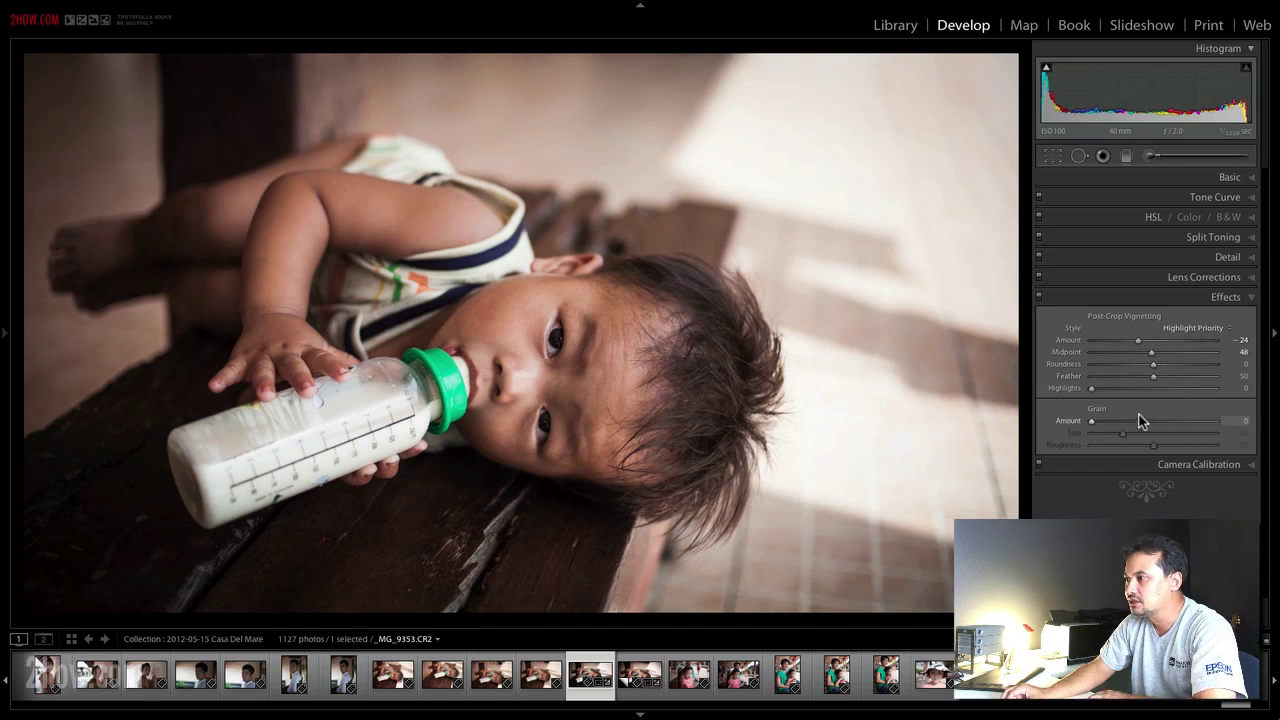
mouse_move(1162, 375)
left_mouse_down()
mouse_move(1185, 376)
mouse_move(1153, 376)
left_mouse_up()
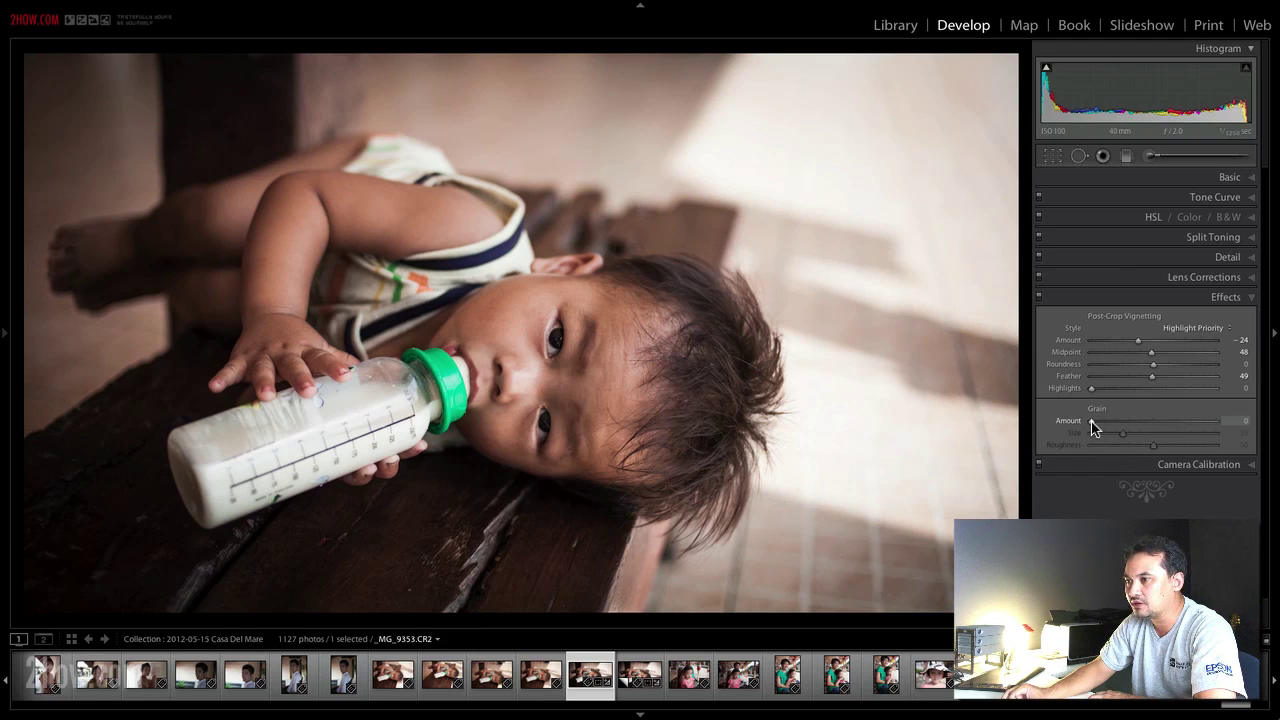
Add film grain with Amount 33, Size 24 and Roughness 50
left_click_drag(1091, 421, 1111, 421)
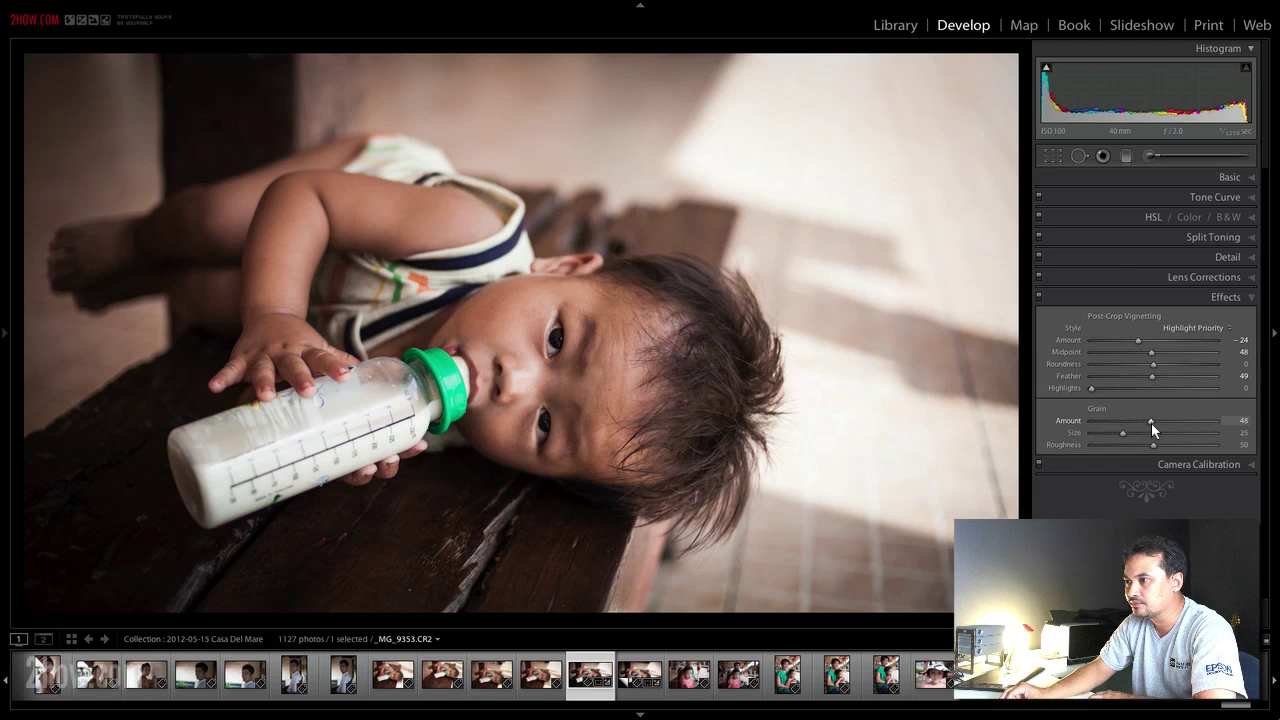
left_click_drag(1154, 422, 1149, 423)
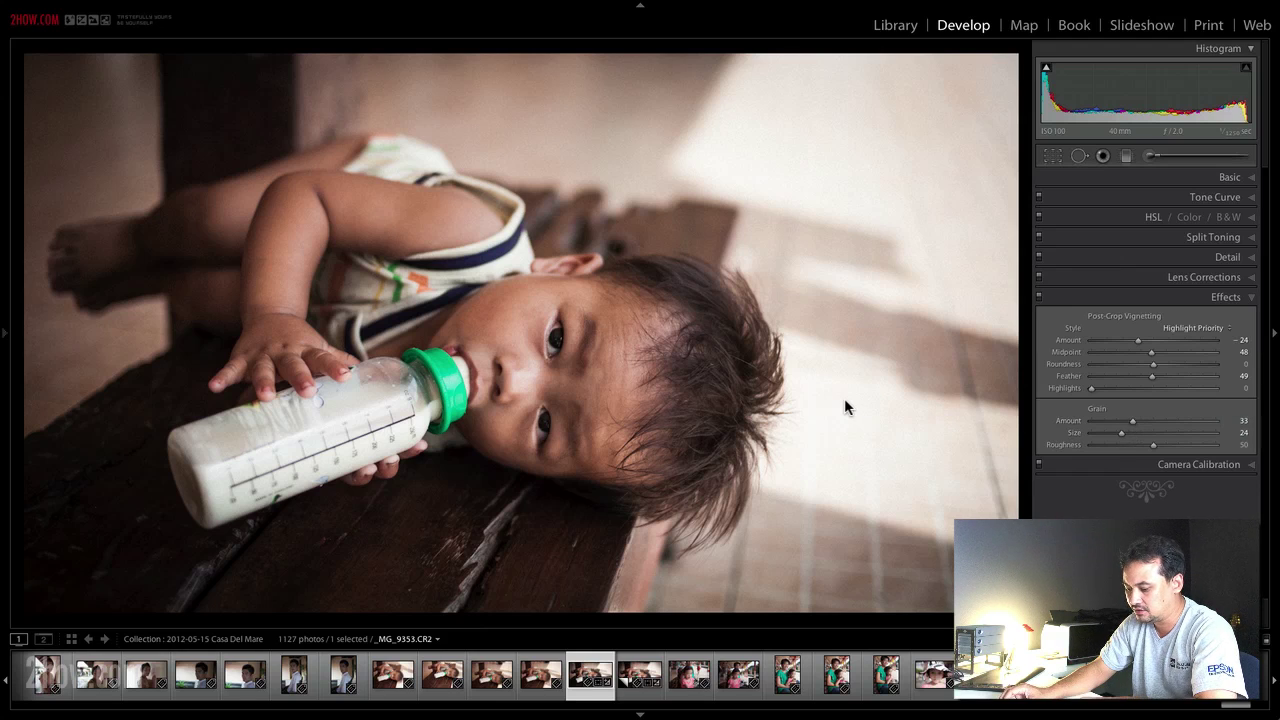
key("backslash")
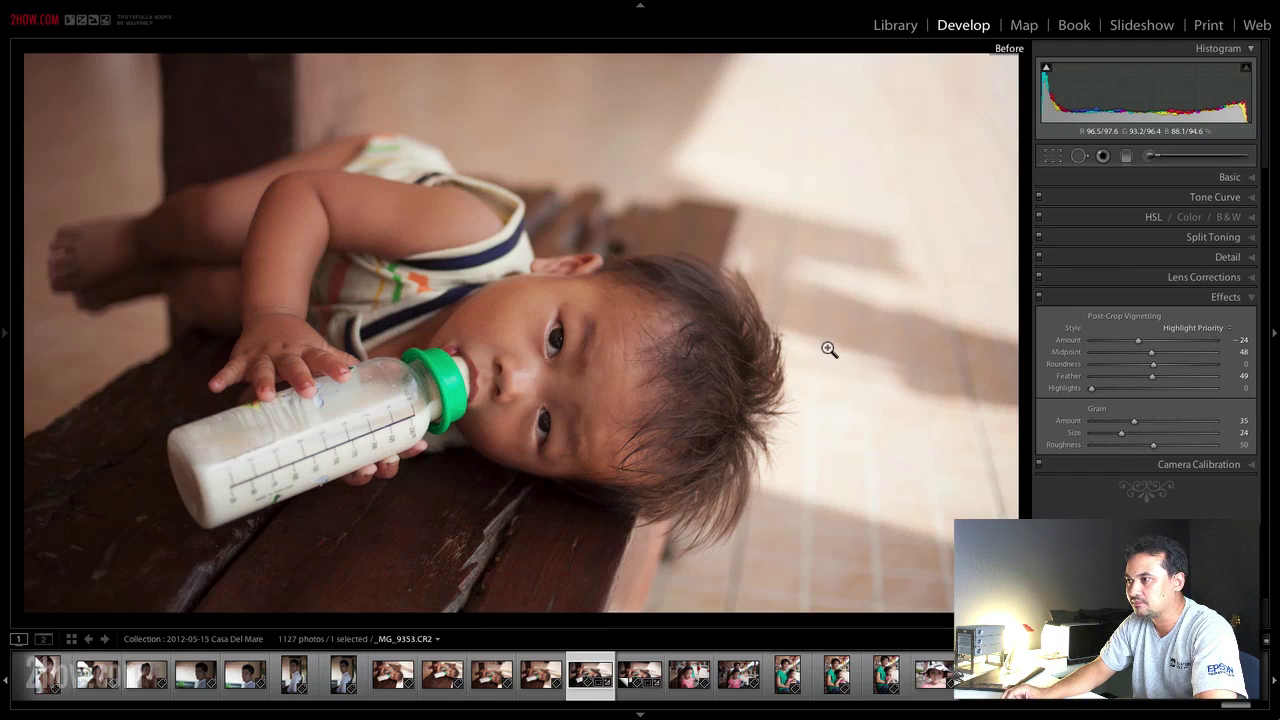
key("backslash")
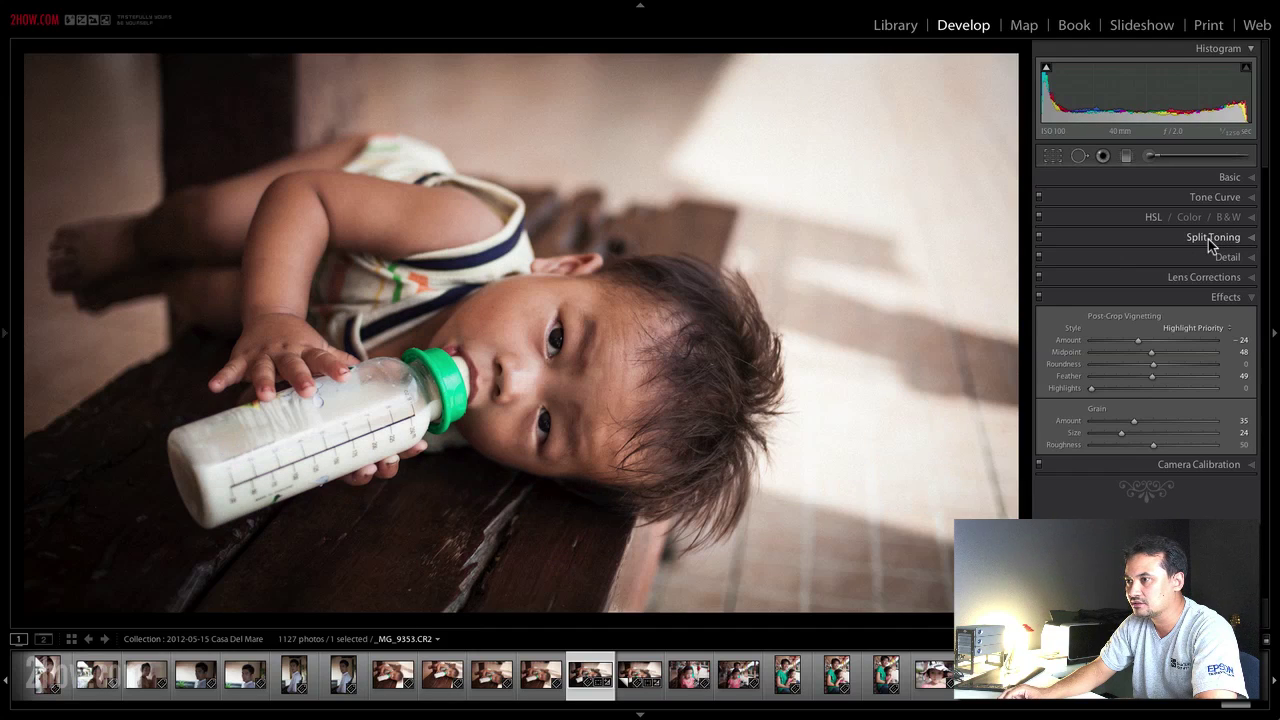
key("backslash")
key("backslash")
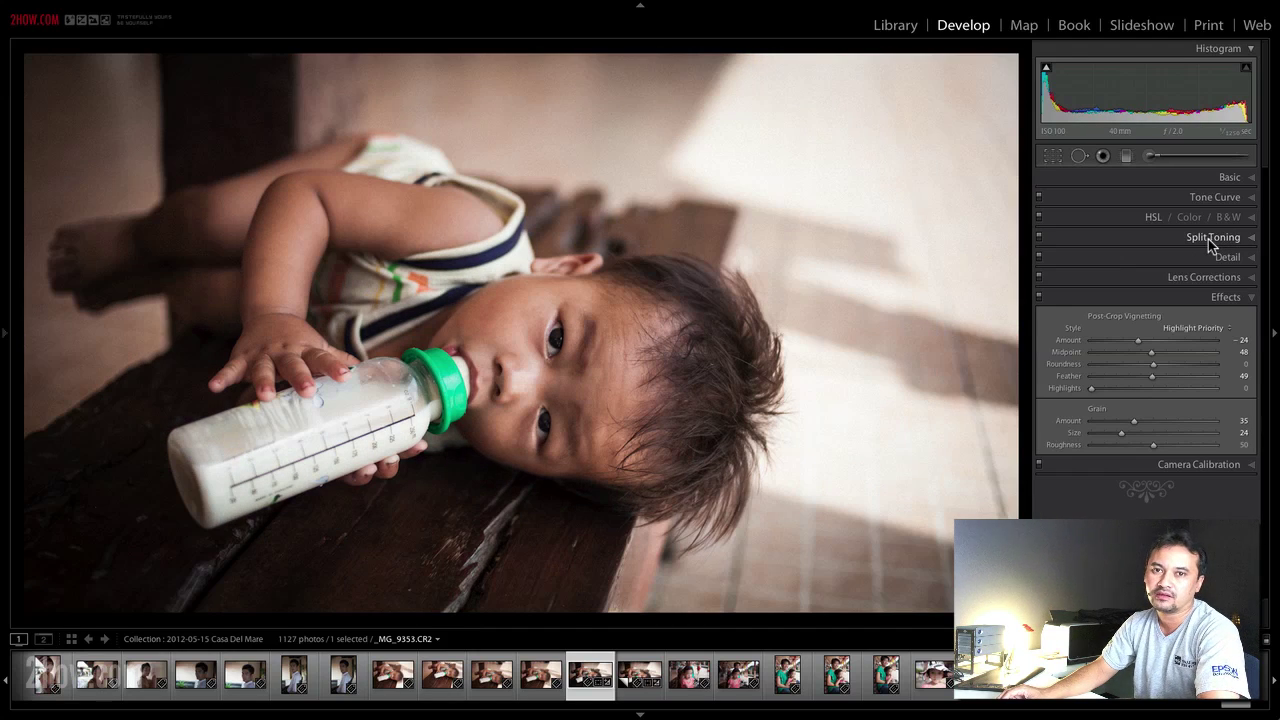
key("backslash")
key("backslash")
key("backslash")
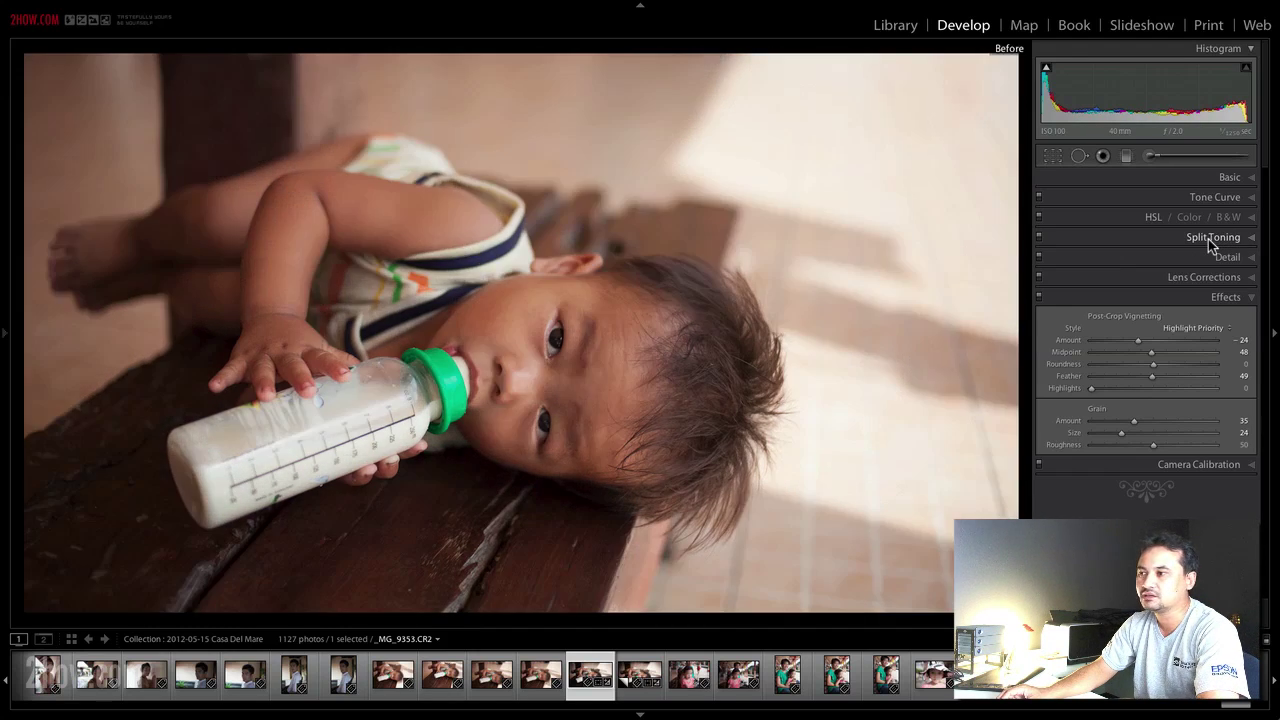
key("backslash")
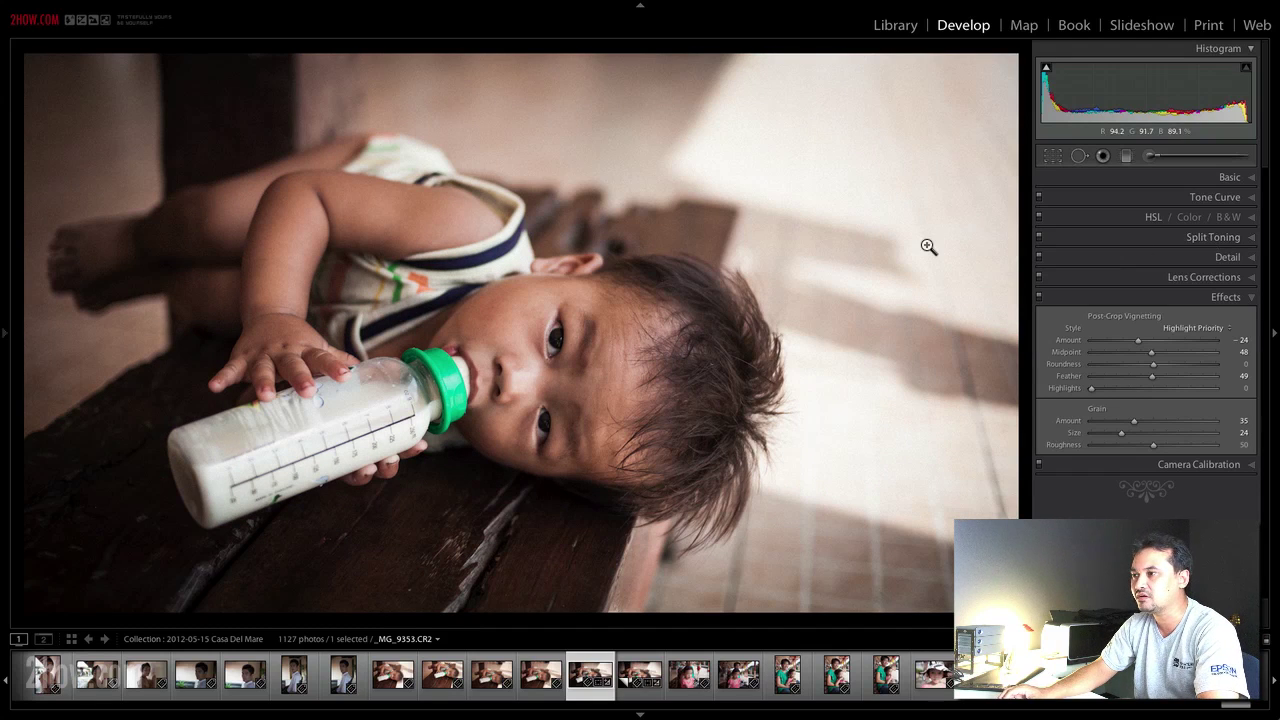